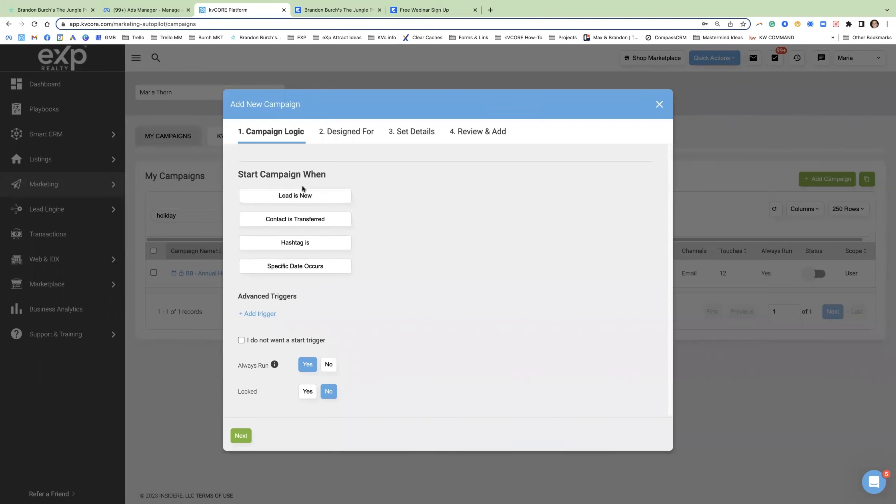
Look through the campaign start triggers Lead is New, Contact is Transferred and Hashtag is, and the available advanced trigger fields.
left_click(301, 197)
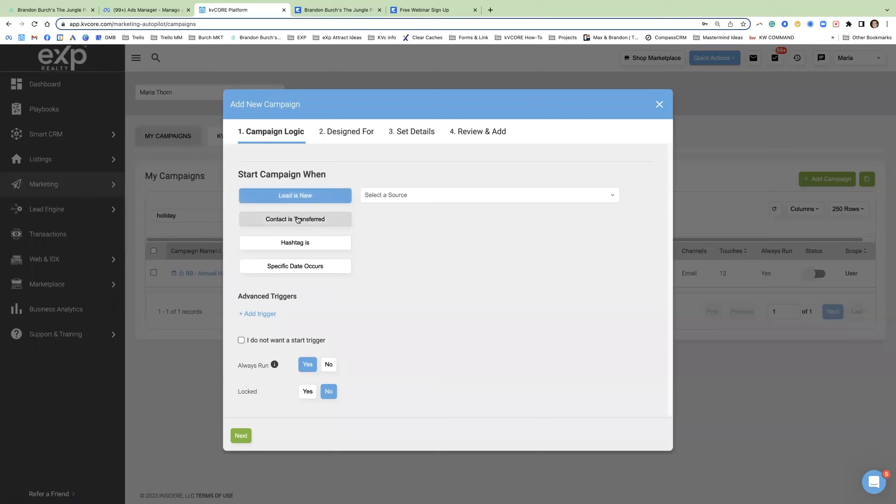
left_click(298, 219)
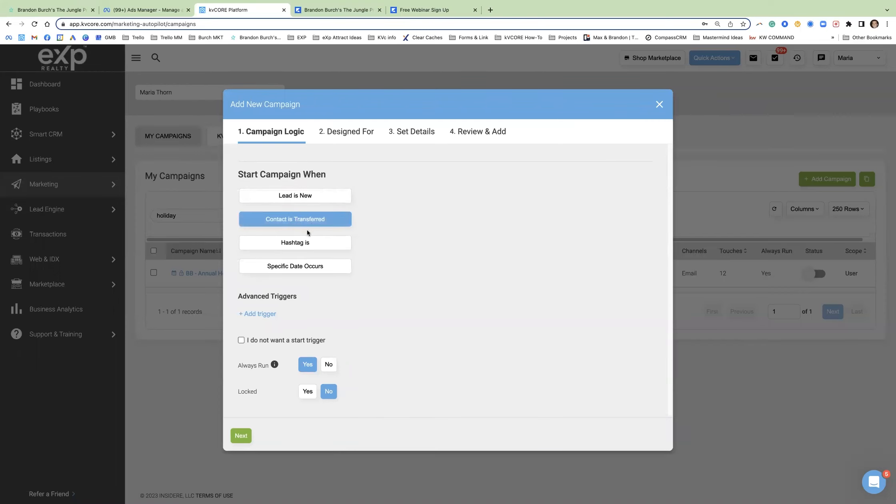
left_click(319, 242)
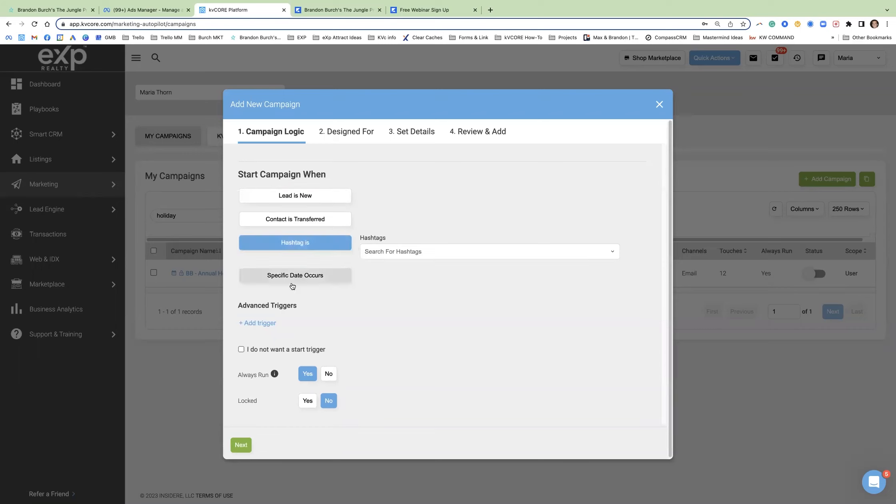
left_click(261, 323)
left_click(268, 325)
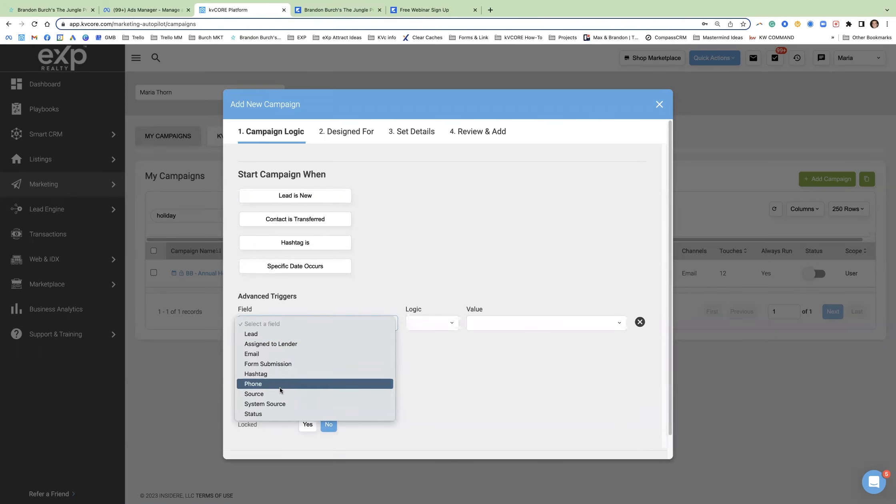
Set the new campaign's start trigger to Specific Date Occurs with the Specific Date type, and browse the start date calendar one month ahead.
left_click(291, 267)
left_click(286, 268)
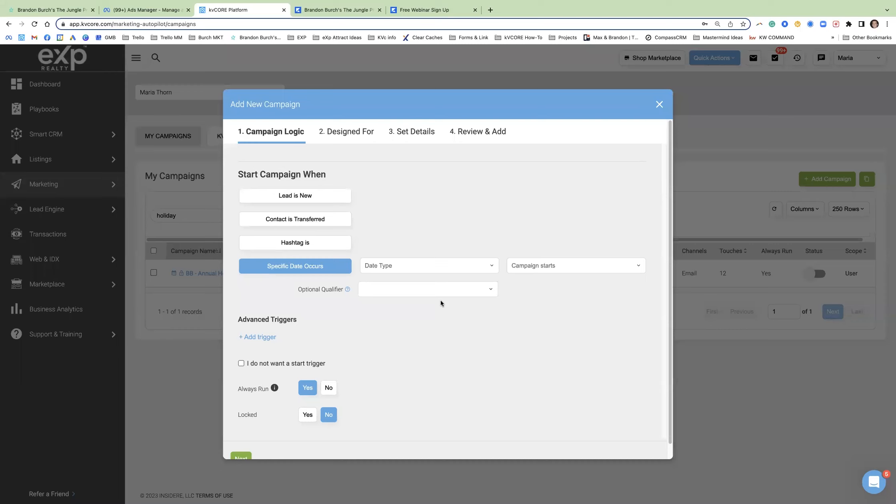
left_click(465, 265)
left_click(420, 311)
left_click(418, 292)
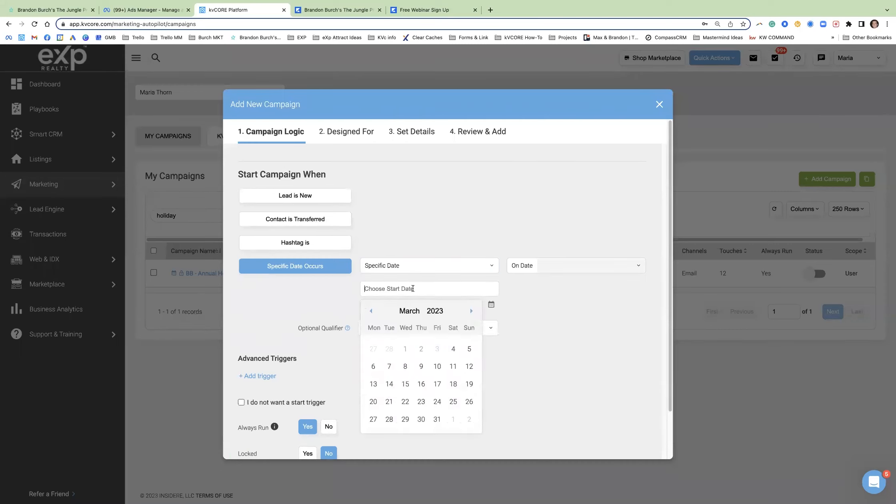
left_click(473, 311)
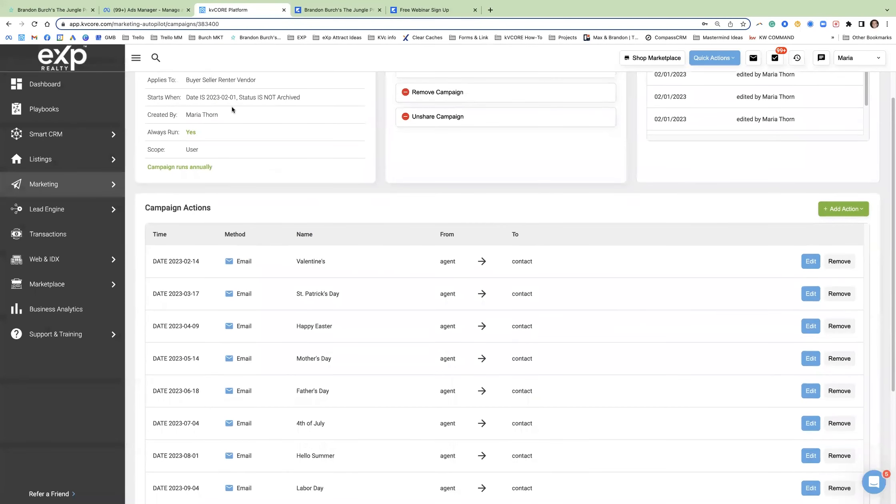
left_click_drag(186, 98, 311, 99)
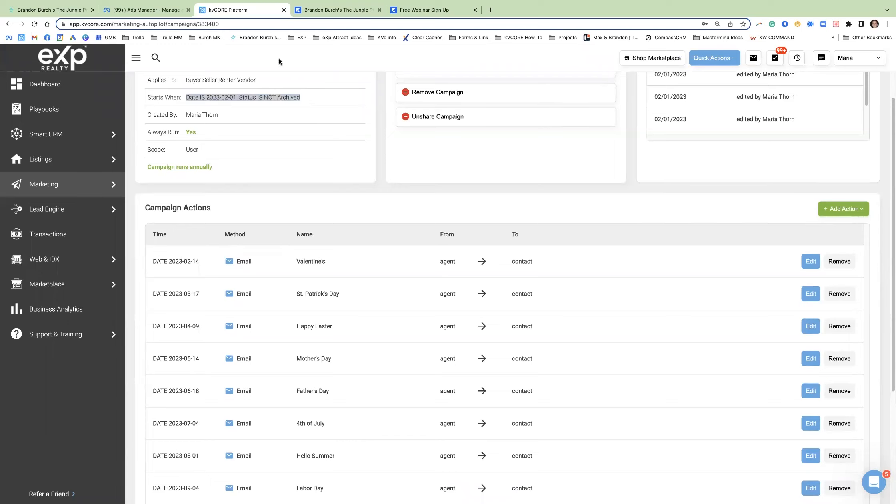
left_click_drag(226, 168, 159, 165)
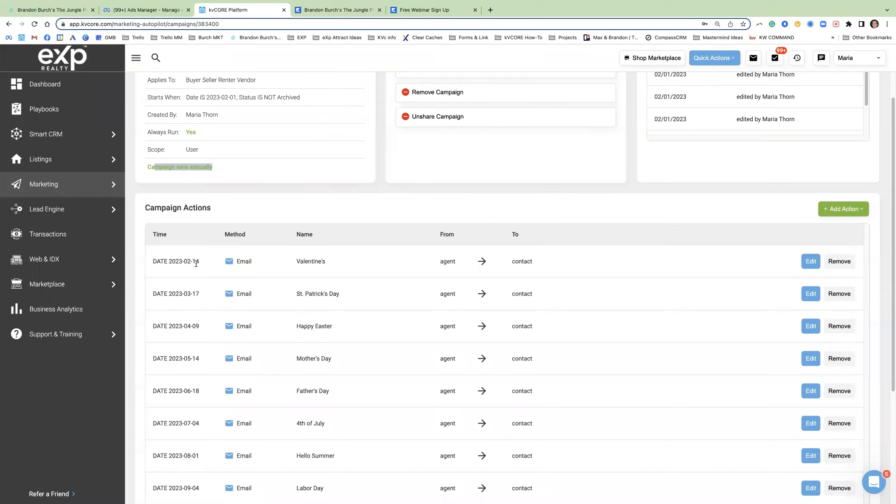
left_click_drag(200, 262, 187, 264)
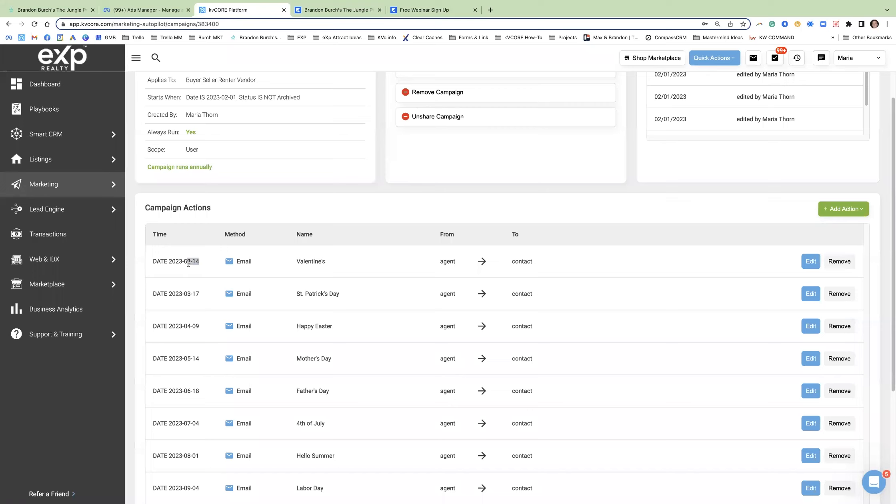
double_click(170, 262)
left_click_drag(217, 168, 147, 167)
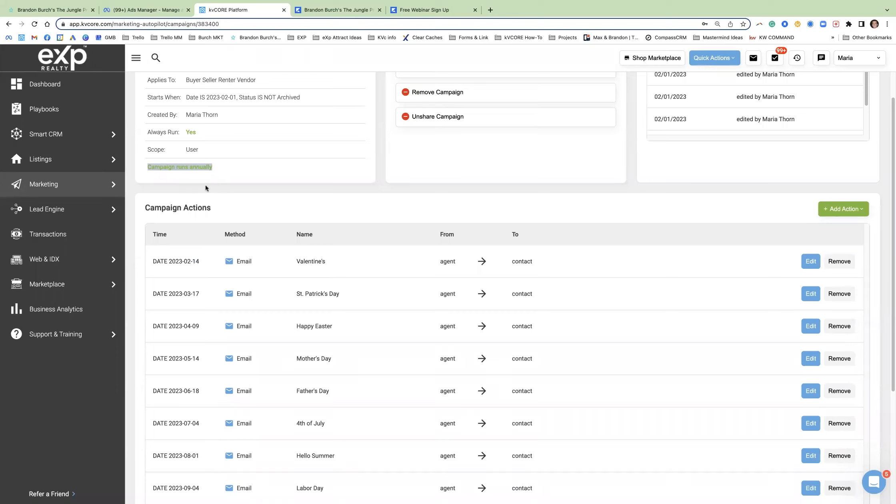
left_click_drag(187, 262, 209, 264)
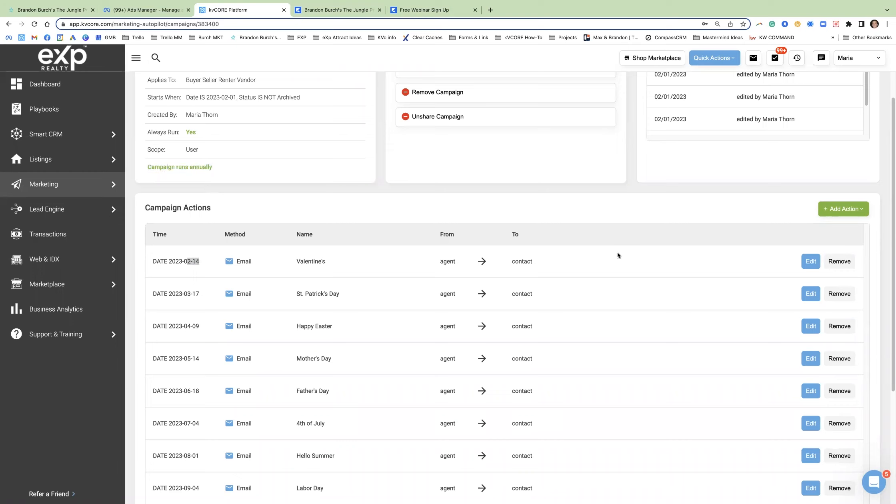
left_click(804, 262)
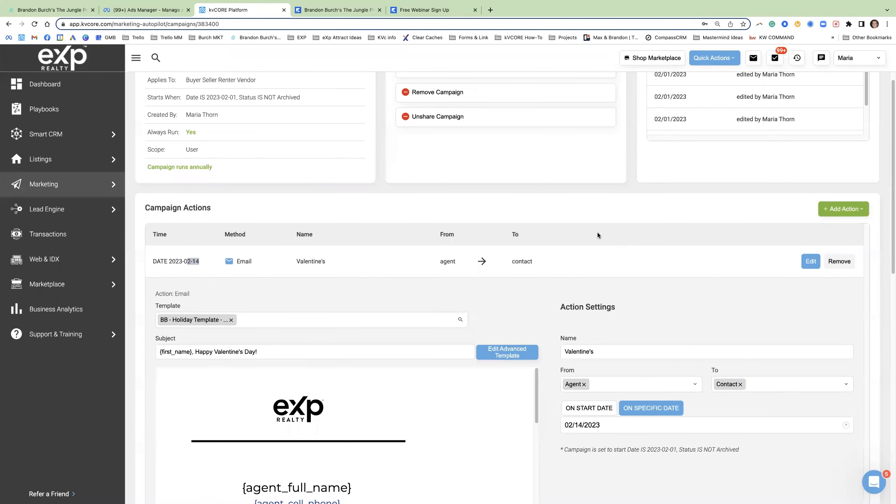
scroll(579, 243, "down", 3)
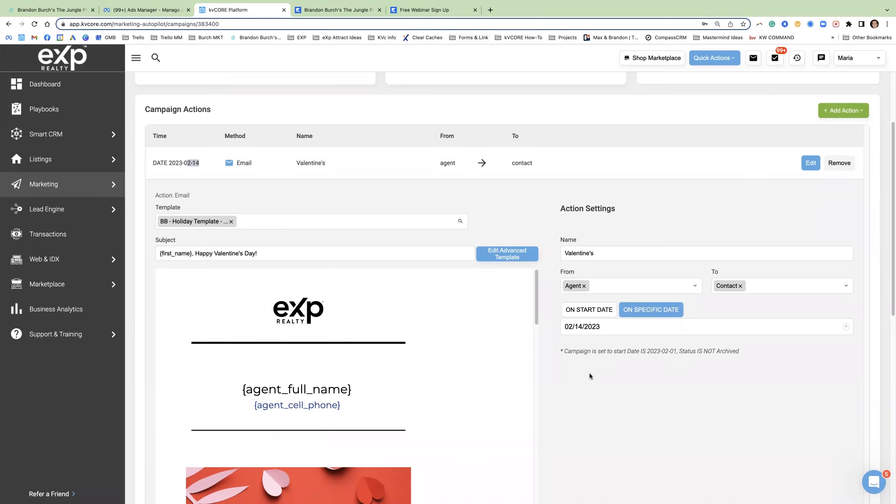
scroll(430, 293, "down", 3)
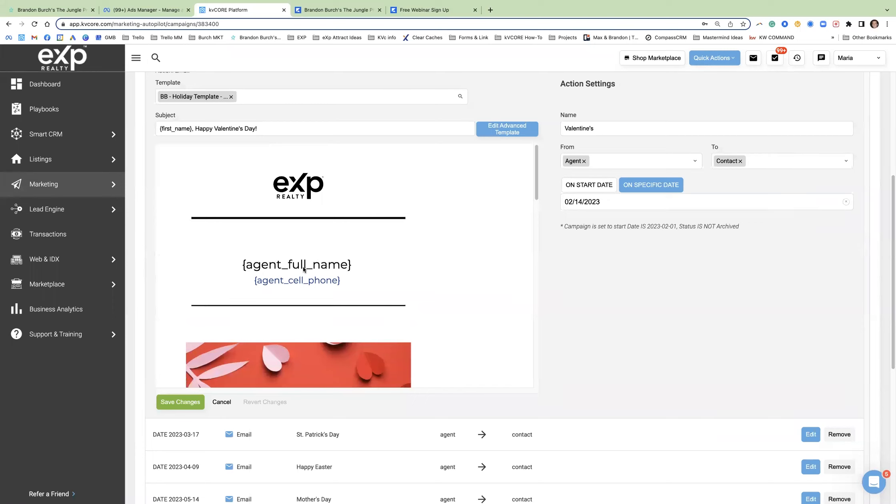
left_click_drag(245, 282, 344, 283)
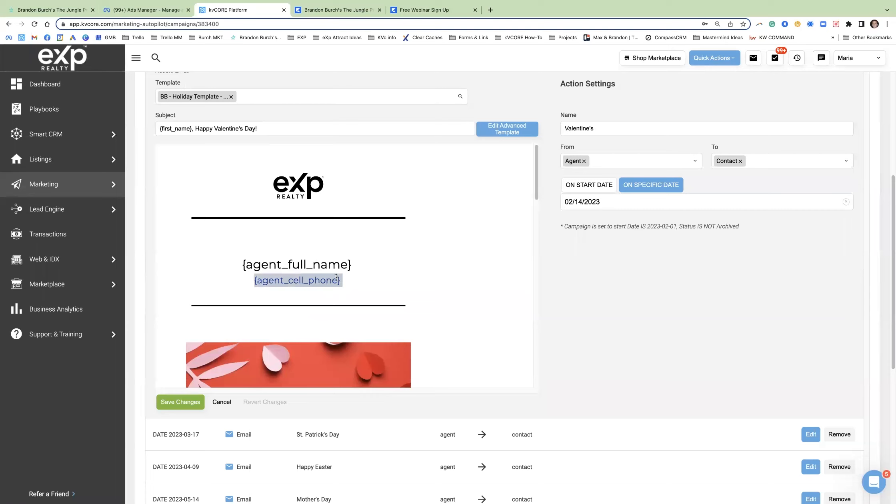
scroll(337, 277, "down", 3)
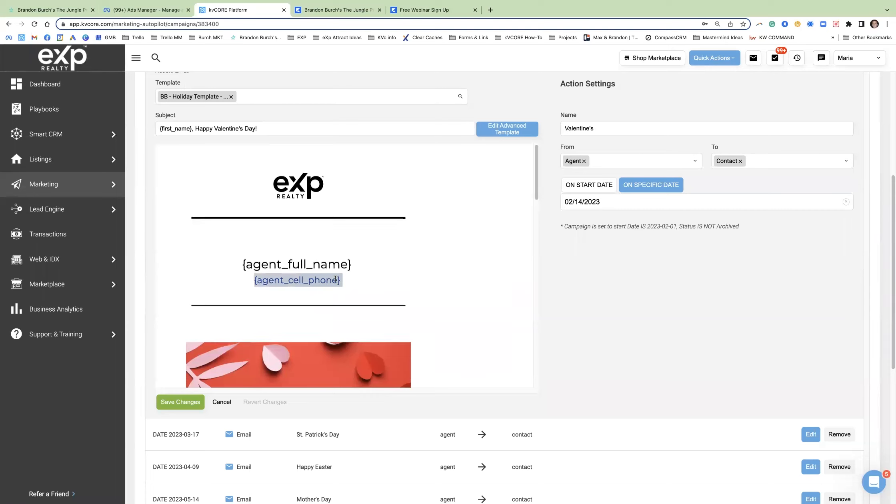
scroll(333, 277, "down", 3)
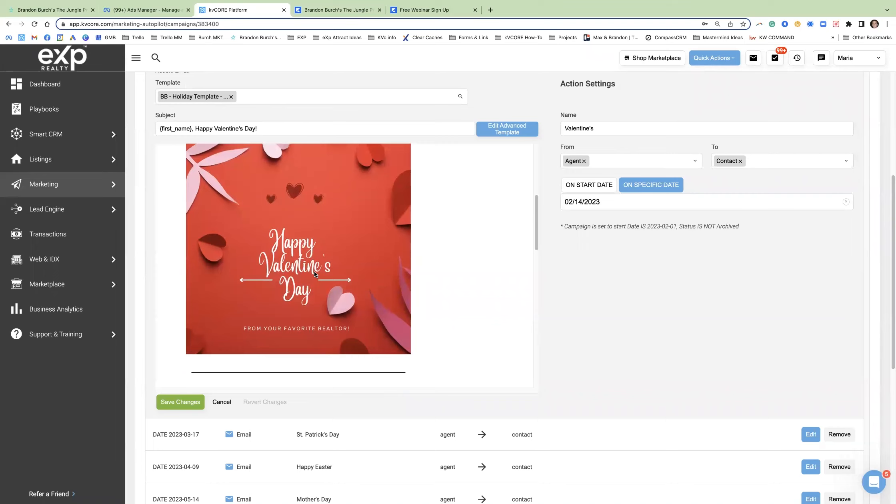
Open Canva in a new browser tab, search its templates for "valentines for real estate agent" and look over the results.
left_click(490, 10)
type("canva")
key("Return")
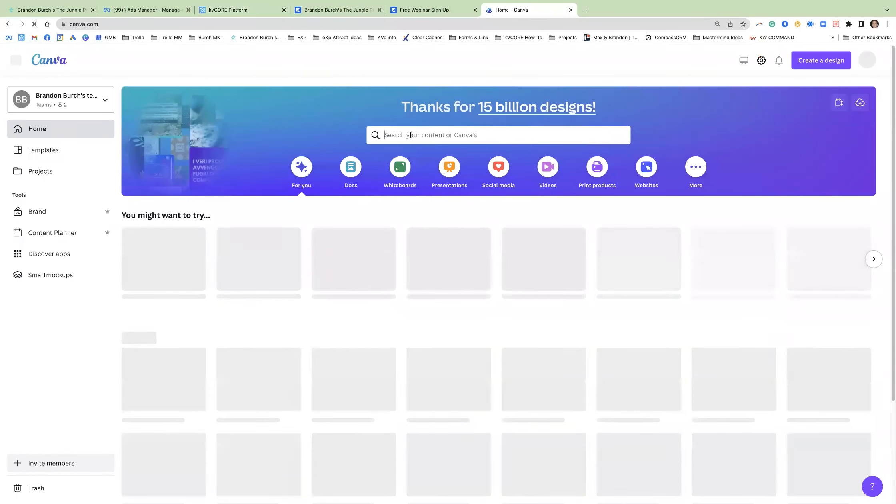
left_click(411, 135)
type("valenti")
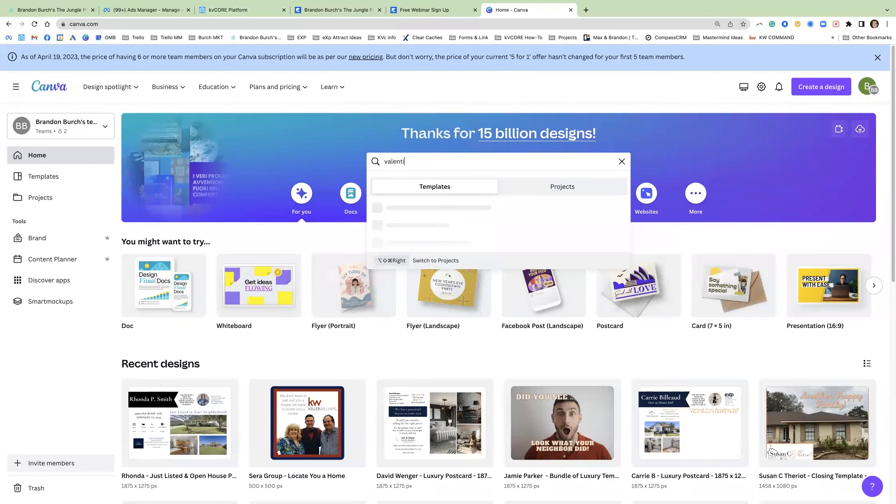
type("nes for real estate a")
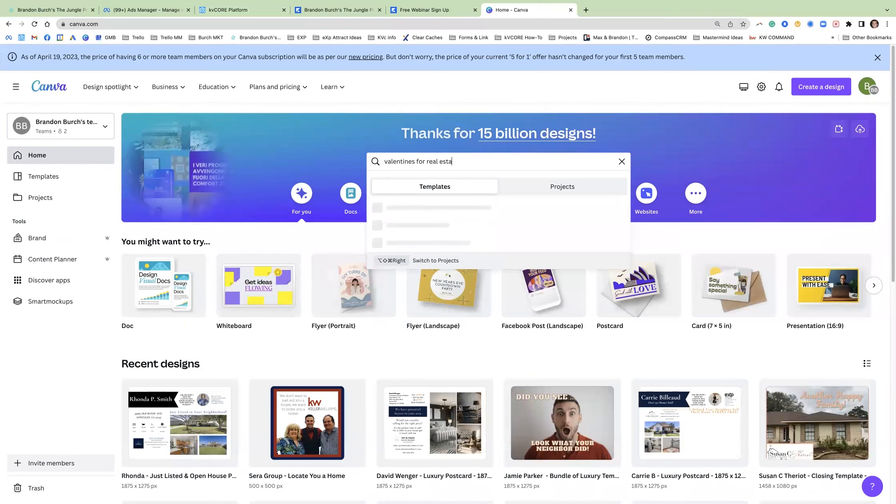
type("gent")
key("Return")
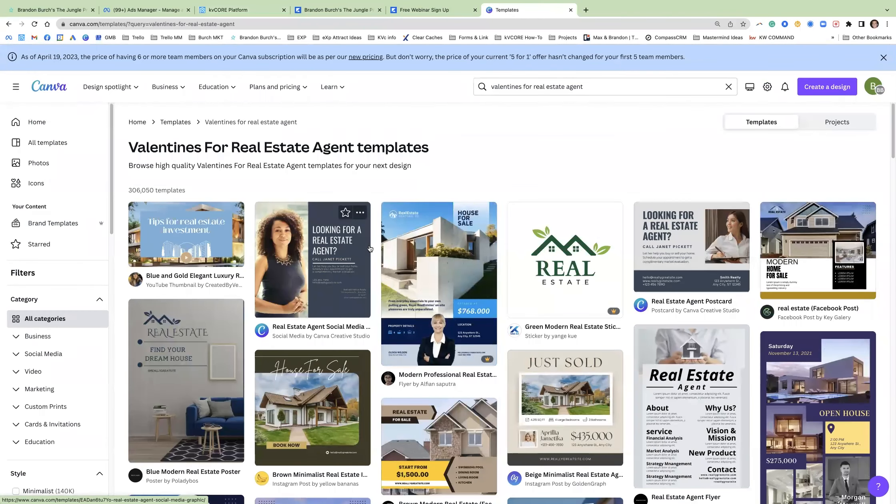
scroll(381, 261, "down", 6)
scroll(380, 260, "up", 6)
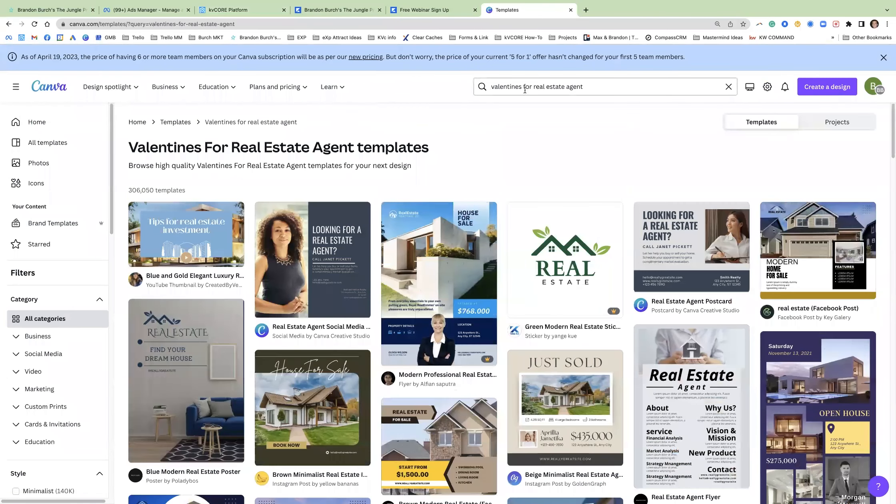
Shorten the template search to "valentines" and open the Cute heart confetti Valentine's Day Instagram post template.
left_click_drag(600, 88, 525, 82)
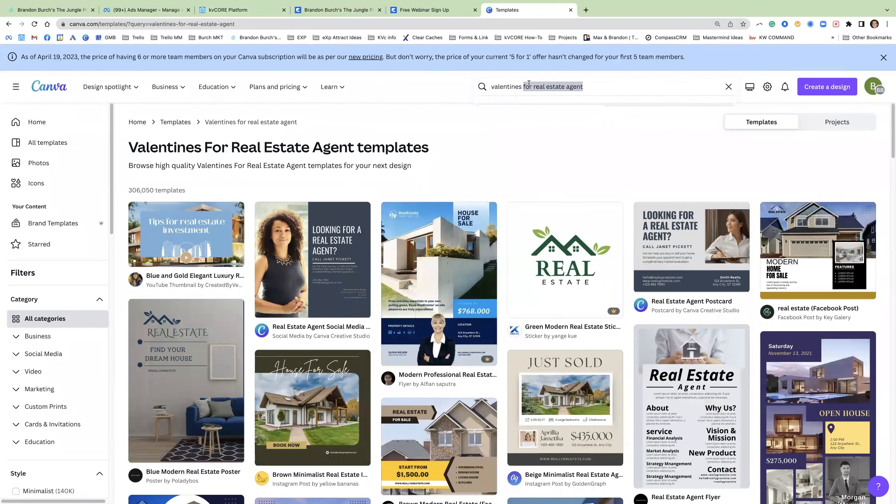
key("BackSpace")
key("Return")
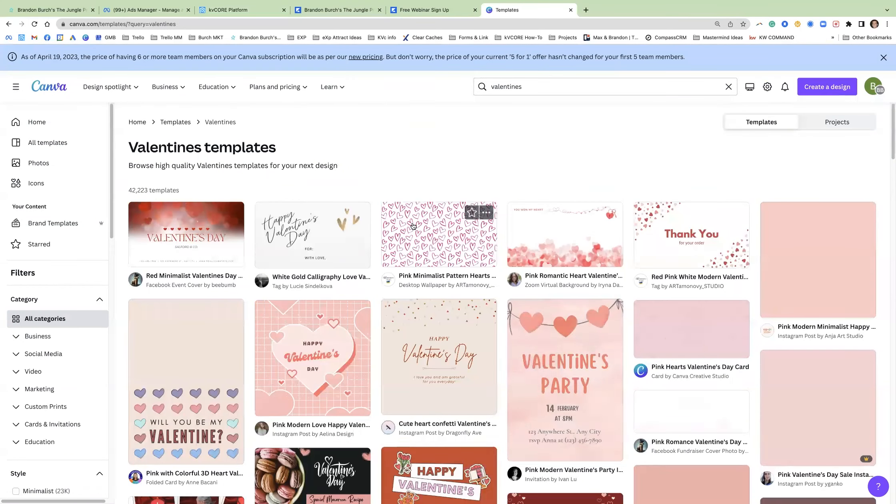
scroll(440, 240, "down", 3)
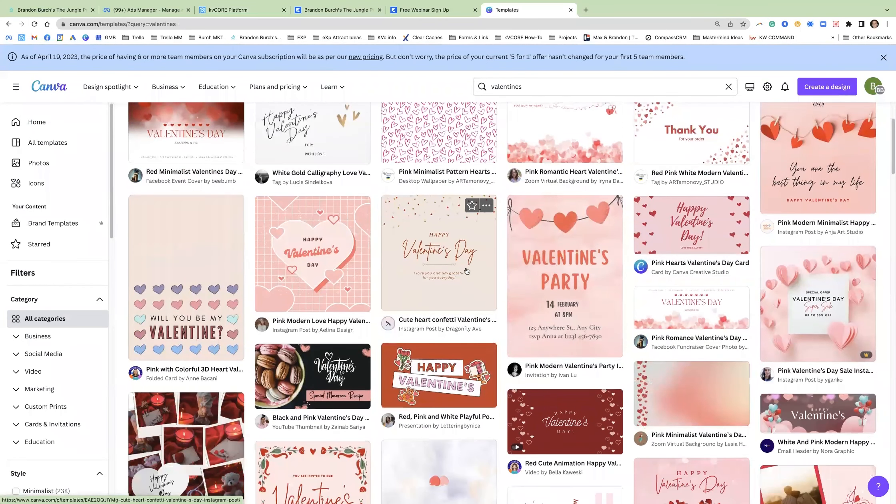
left_click(439, 272)
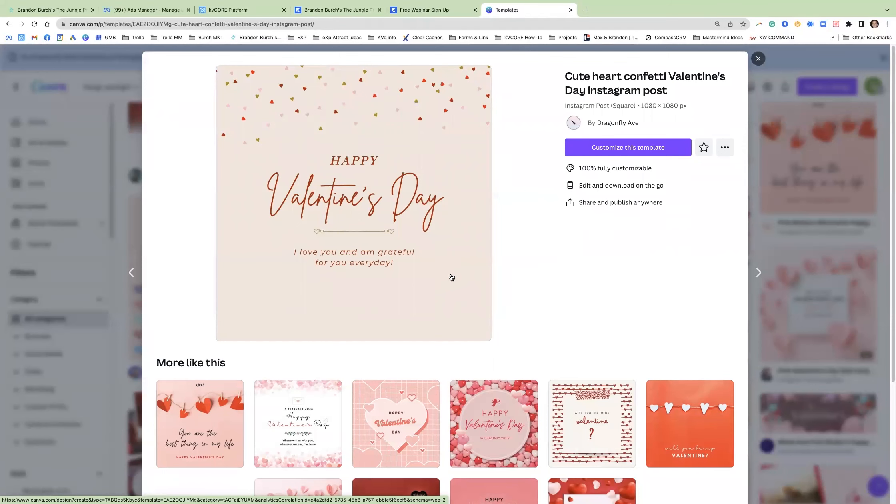
left_click(226, 9)
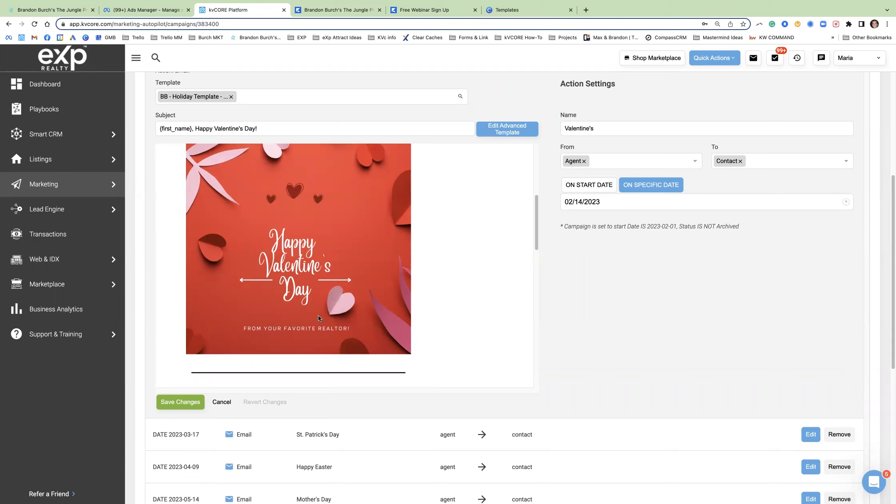
scroll(318, 315, "down", 5)
scroll(296, 288, "down", 1)
left_click_drag(271, 230, 334, 282)
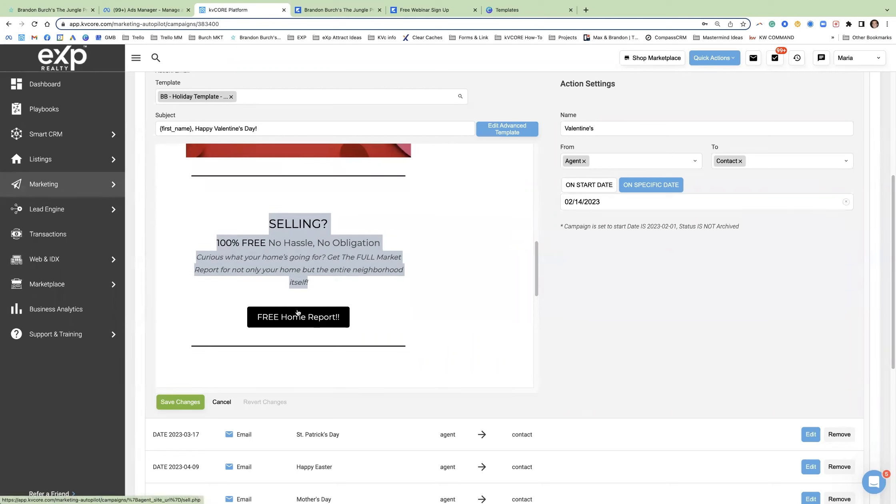
scroll(298, 313, "down", 5)
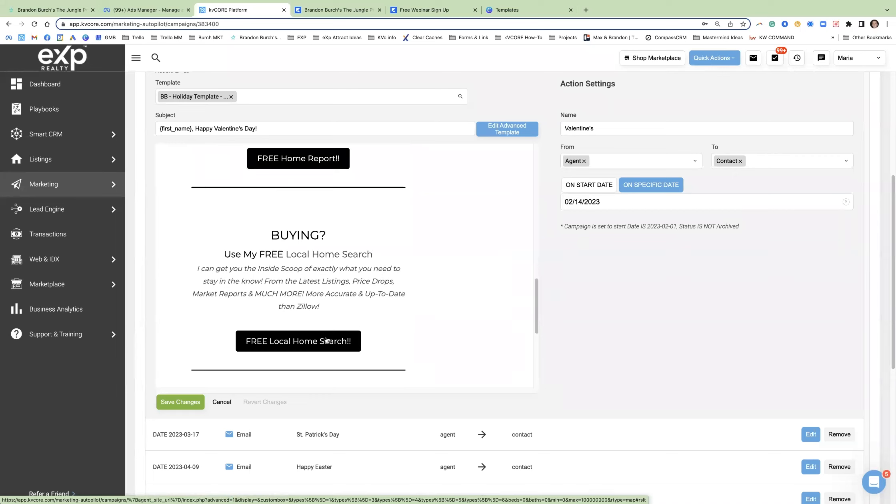
scroll(326, 340, "down", 4)
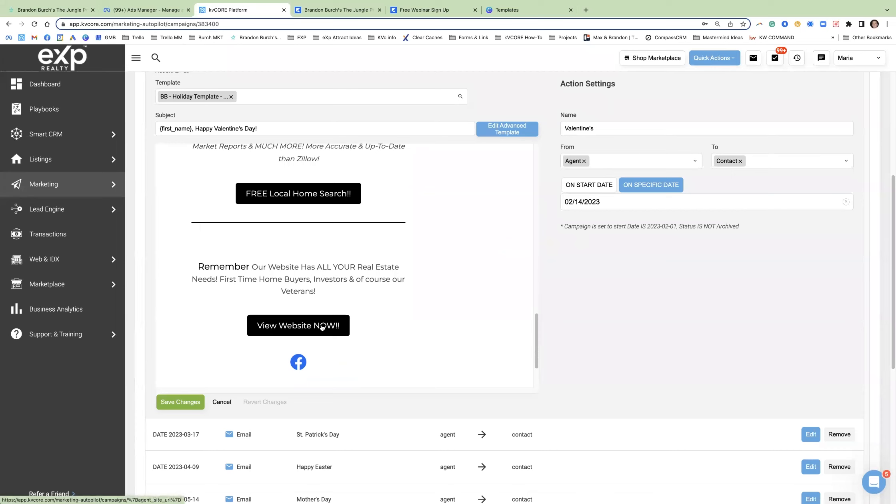
scroll(316, 326, "down", 2)
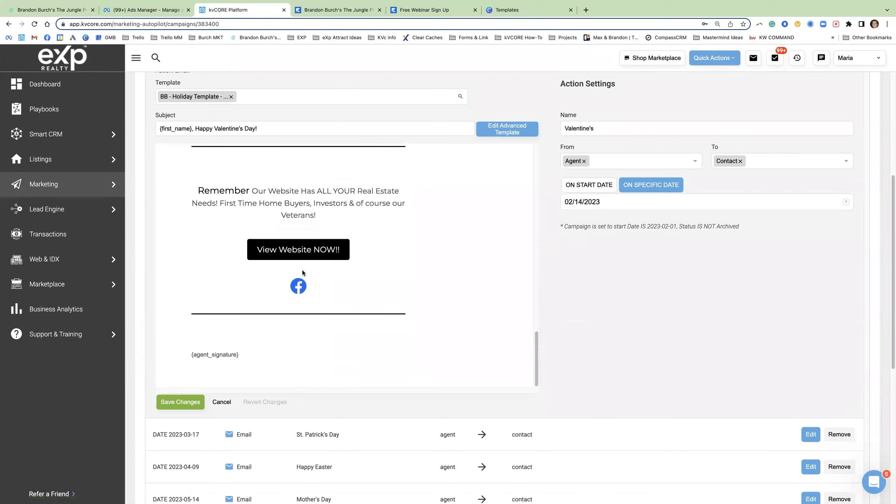
left_click_drag(245, 354, 202, 346)
scroll(245, 338, "up", 9)
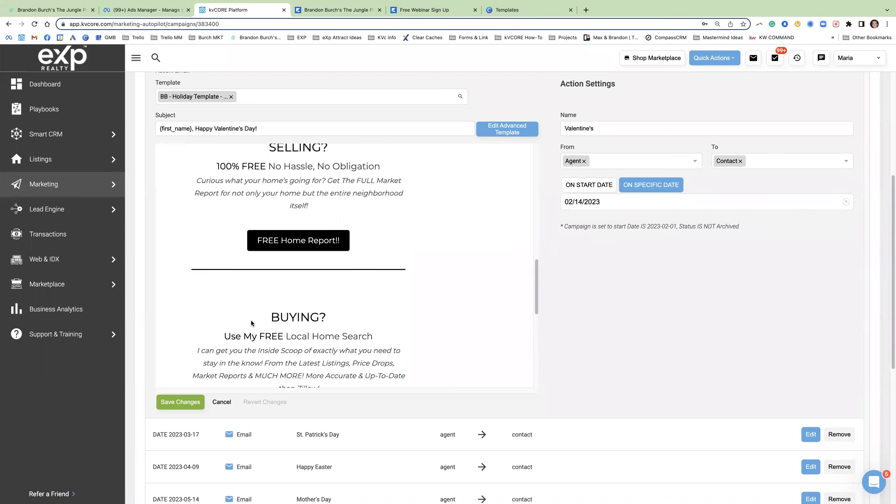
scroll(270, 298, "up", 5)
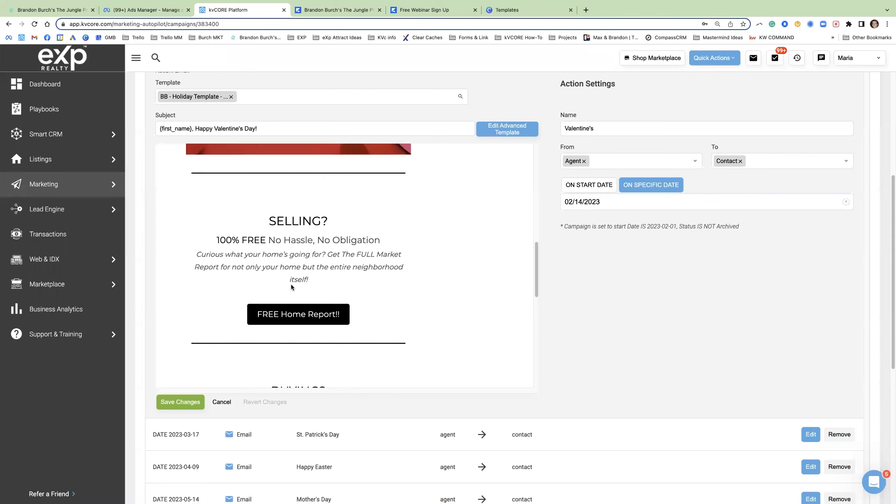
scroll(325, 281, "up", 5)
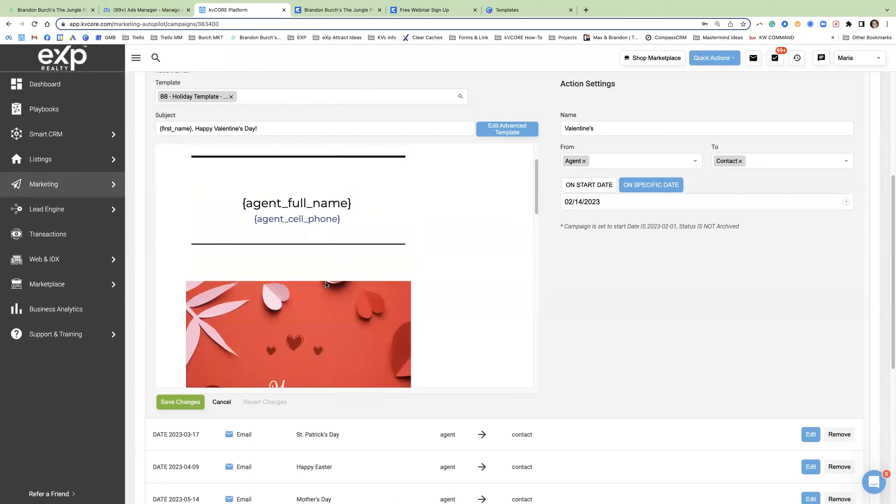
scroll(288, 195, "down", 6)
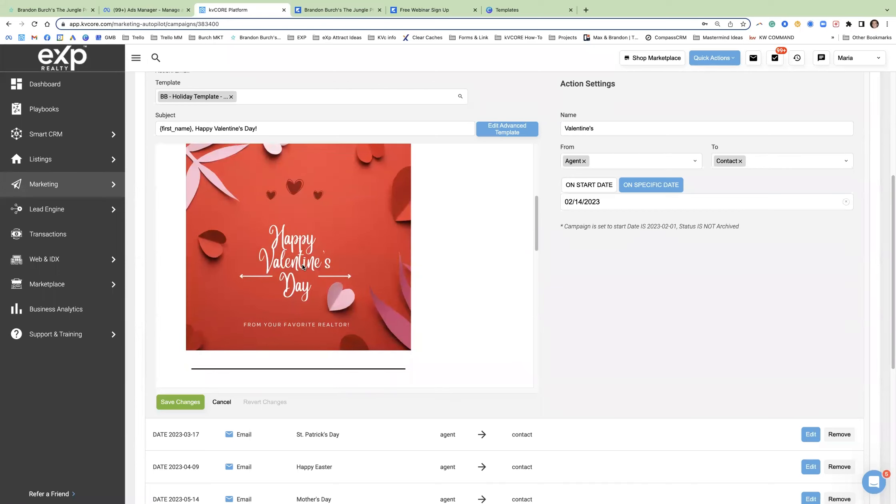
scroll(304, 264, "up", 5)
left_click_drag(239, 262, 347, 287)
scroll(346, 286, "down", 5)
scroll(347, 287, "down", 4)
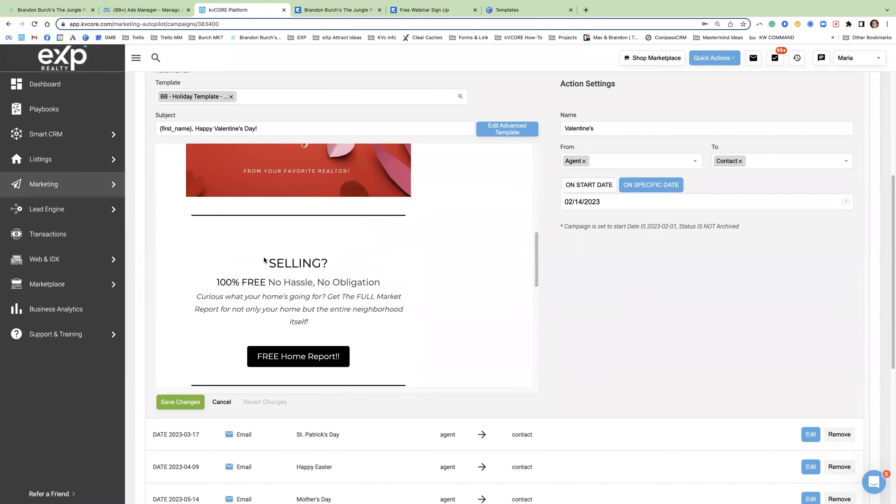
left_click_drag(268, 259, 409, 325)
scroll(365, 275, "down", 2)
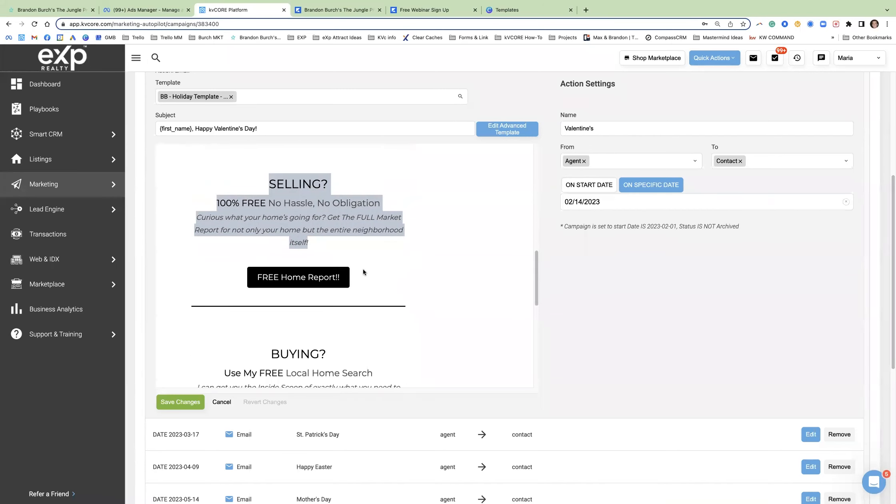
scroll(326, 276, "down", 2)
left_click_drag(262, 270, 357, 340)
scroll(356, 307, "down", 3)
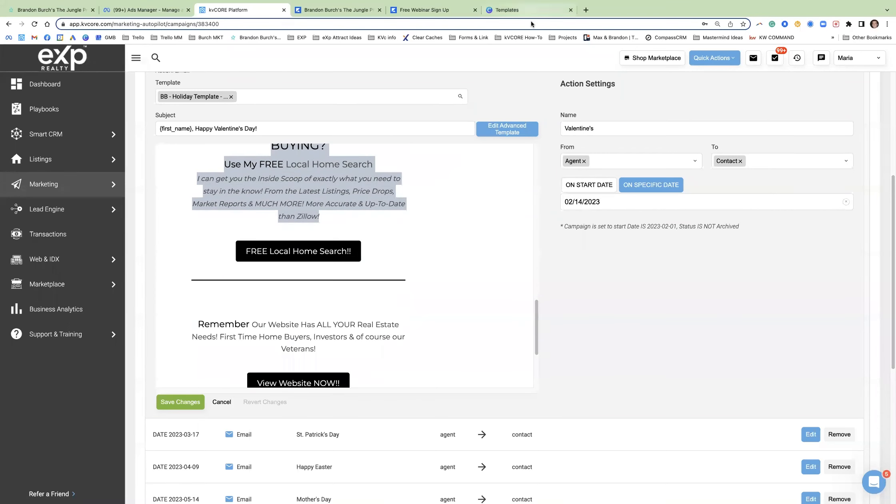
scroll(318, 293, "down", 3)
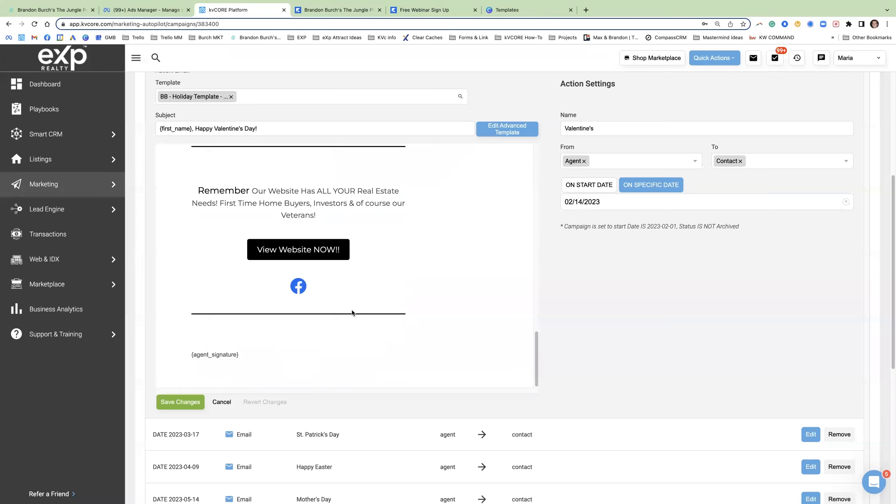
scroll(351, 304, "up", 1)
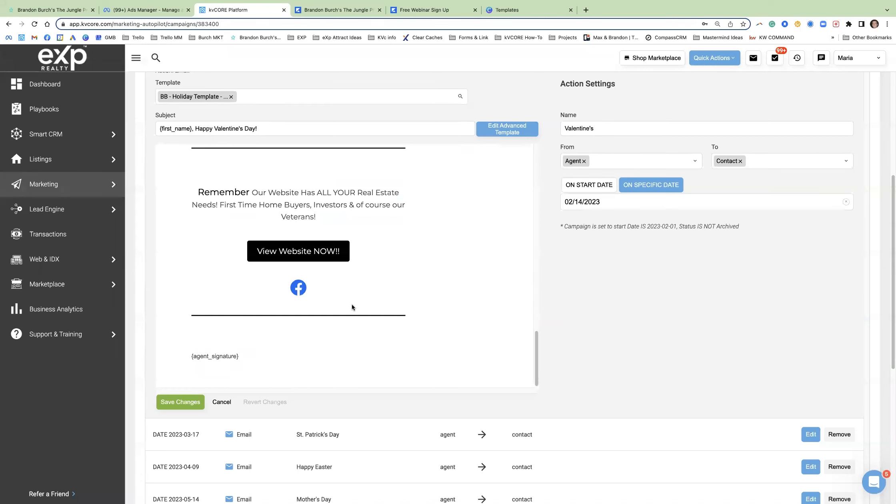
scroll(352, 305, "up", 10)
left_click(275, 129)
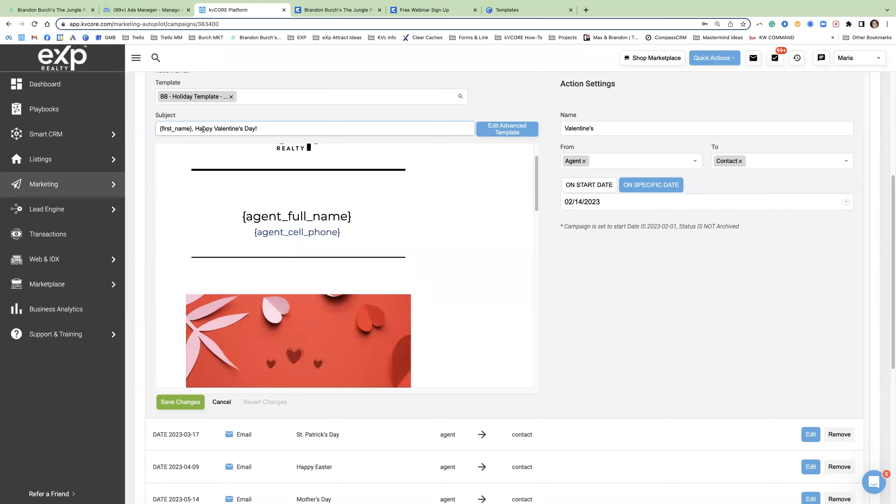
left_click_drag(195, 128, 257, 129)
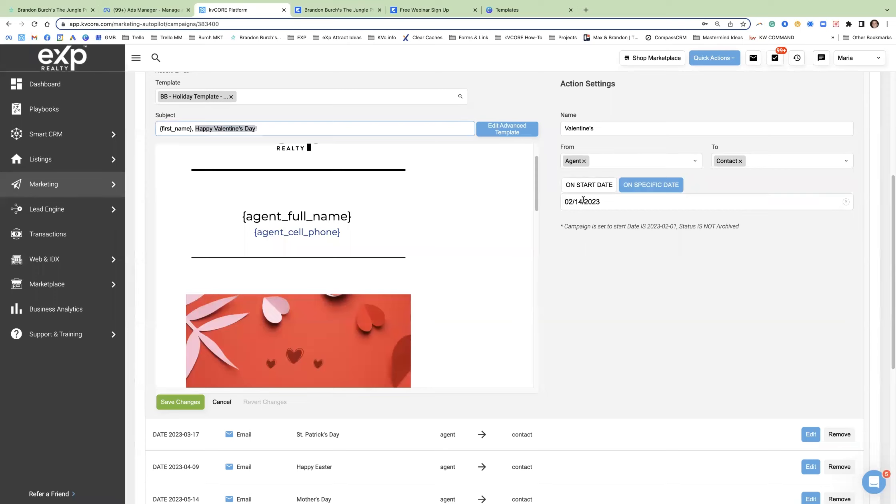
Open the St. Patrick's Day email action for editing and review its scheduled date, template, subject line and settings.
scroll(565, 220, "down", 5)
left_click_drag(202, 244, 158, 242)
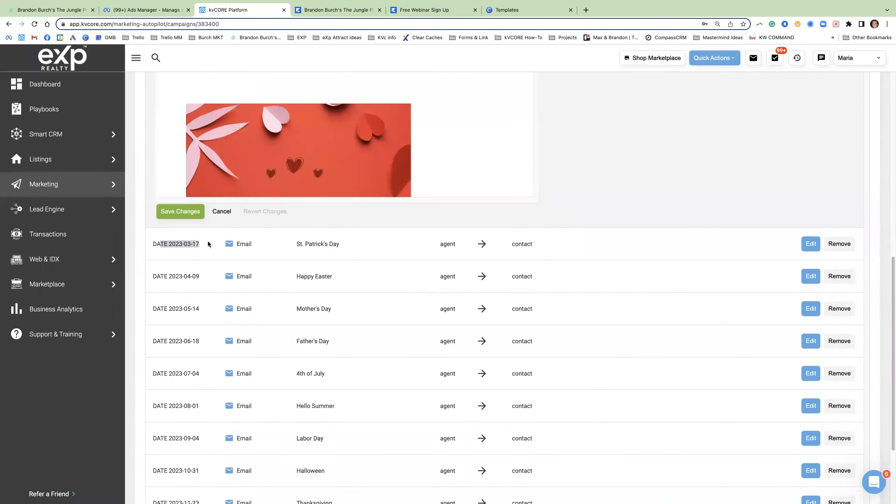
left_click(180, 244)
left_click_drag(181, 244, 168, 244)
left_click(811, 244)
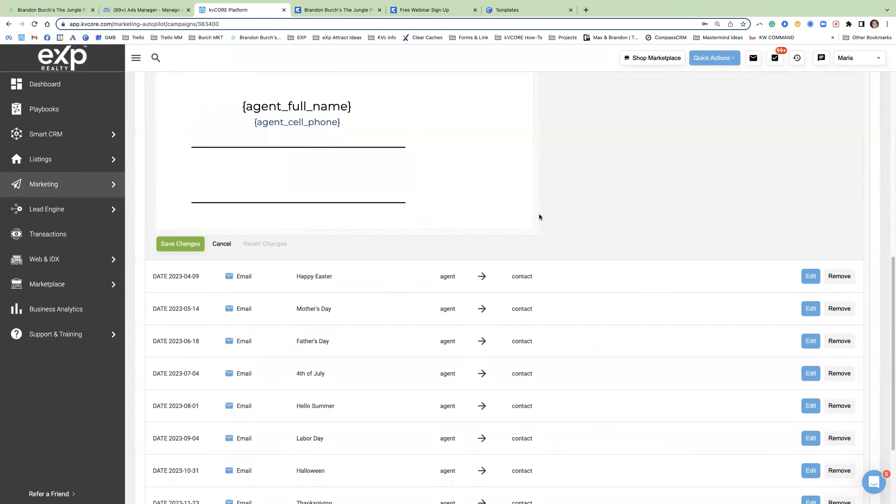
scroll(605, 209, "up", 5)
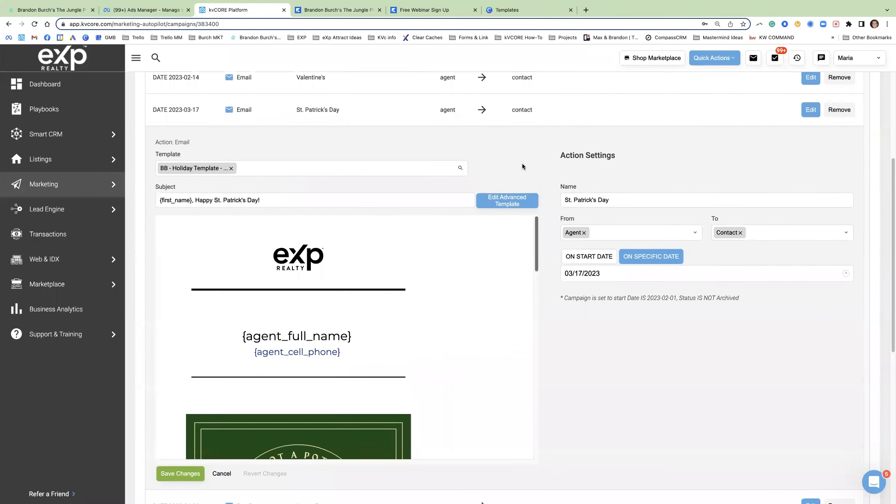
scroll(523, 163, "down", 1)
triple_click(242, 186)
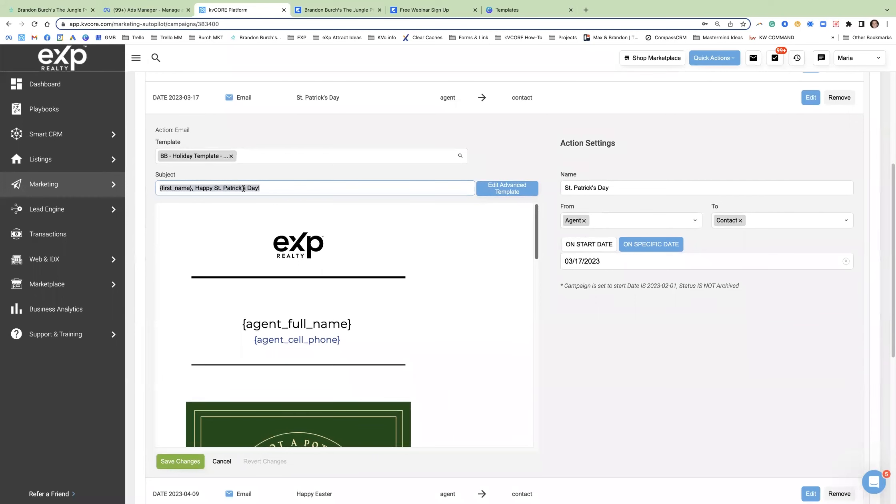
Review the St. Patrick's Day email body from the holiday image through the selling, buying and website sections, glancing at the Canva template in between.
scroll(489, 262, "down", 3)
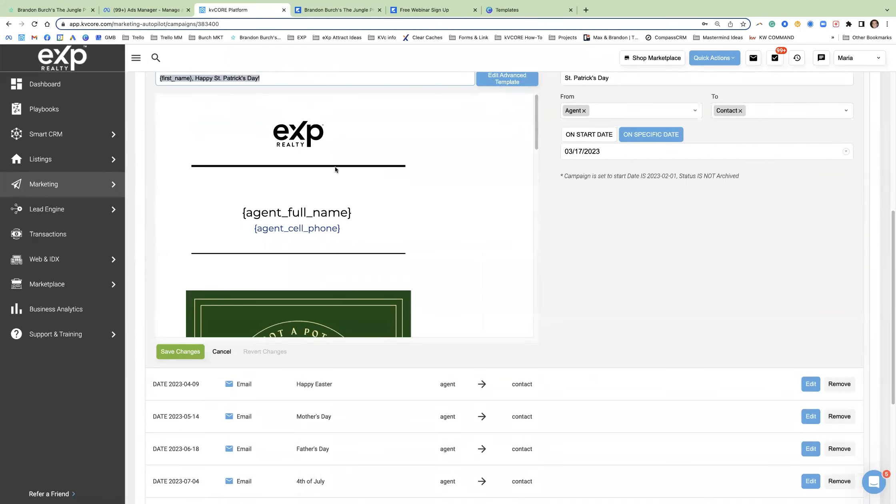
scroll(334, 167, "down", 5)
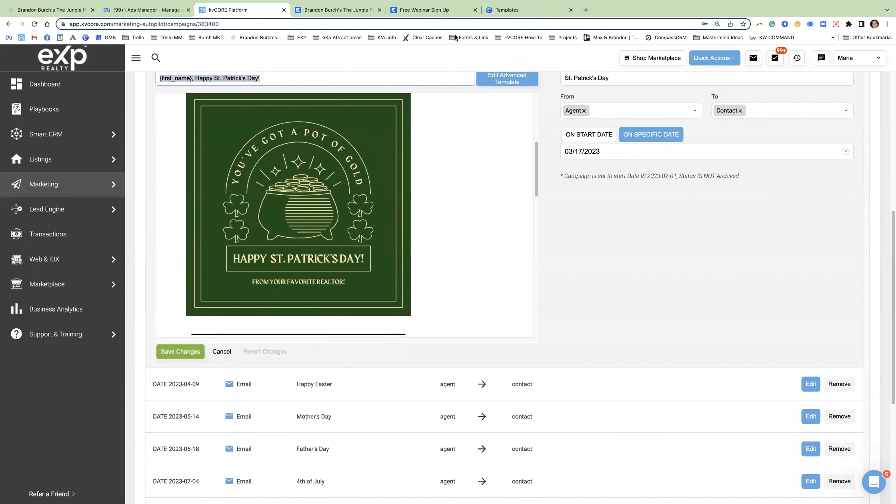
left_click(520, 9)
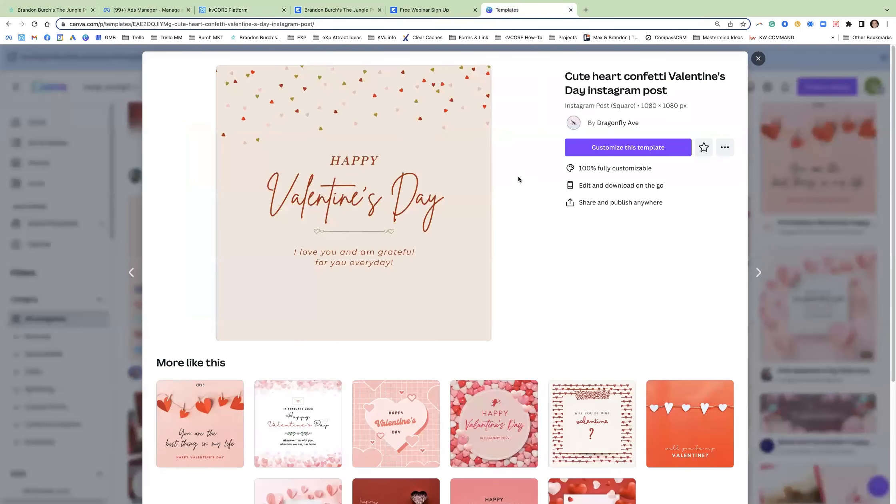
left_click(261, 12)
scroll(357, 228, "down", 5)
left_click_drag(269, 183, 360, 258)
scroll(360, 258, "down", 4)
left_click_drag(270, 193, 357, 271)
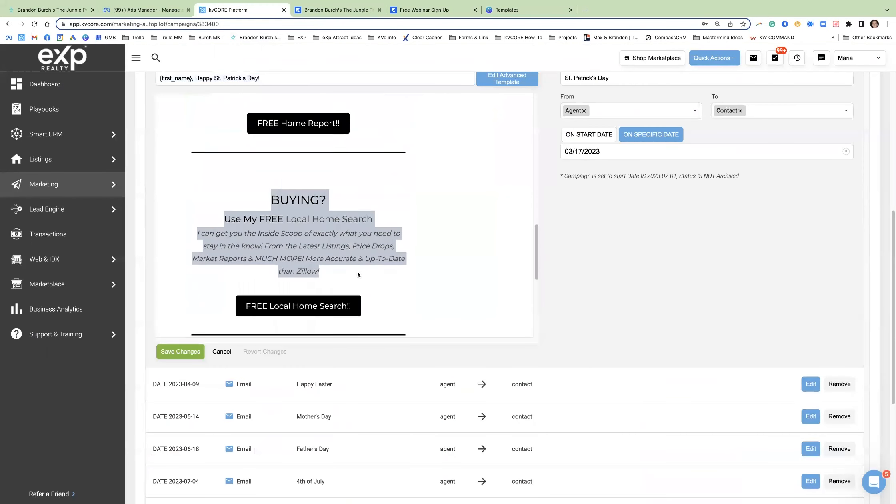
scroll(320, 266, "down", 3)
left_click_drag(230, 244, 362, 274)
scroll(361, 259, "down", 4)
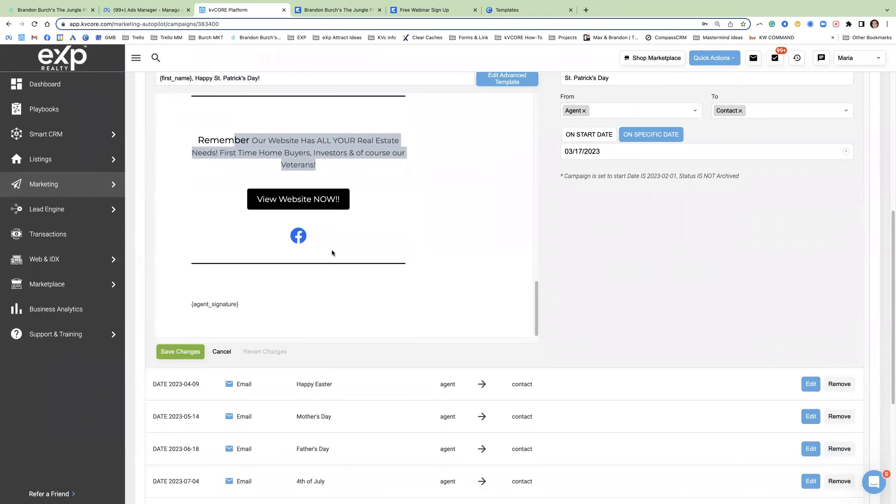
Open the Happy Easter email action for editing and review its subject, specific send date and holiday image.
scroll(196, 300, "down", 3)
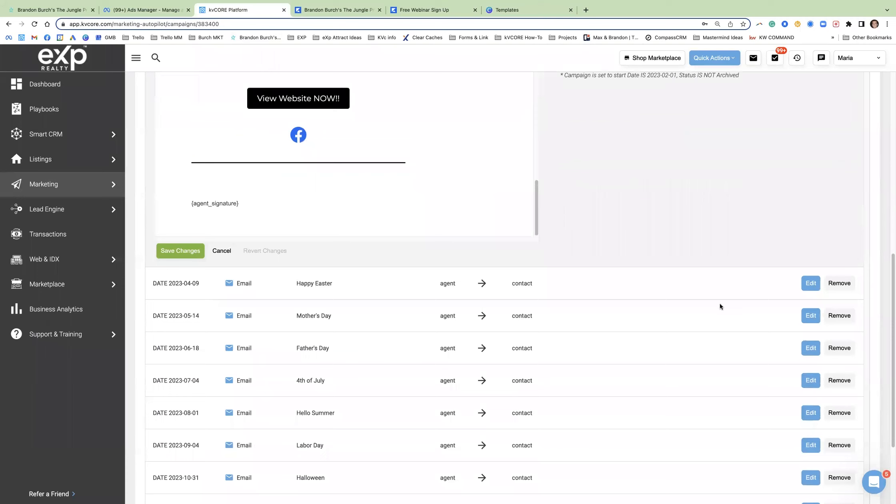
left_click(808, 285)
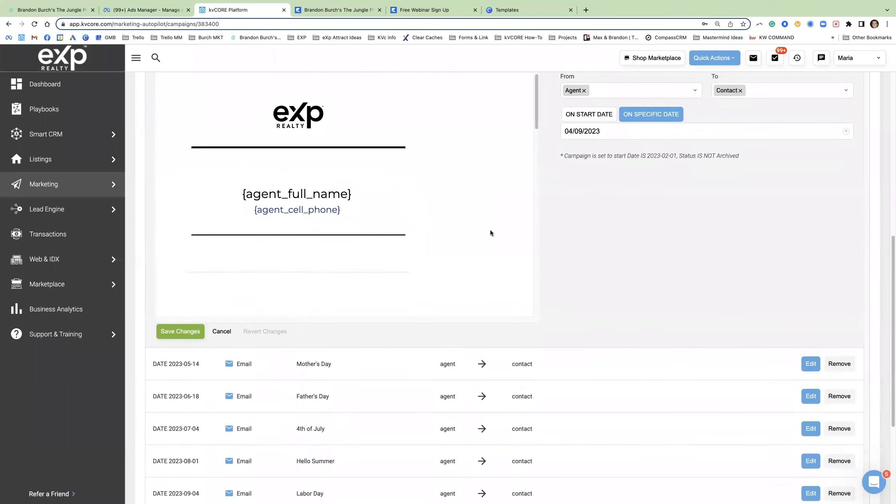
scroll(616, 249, "up", 2)
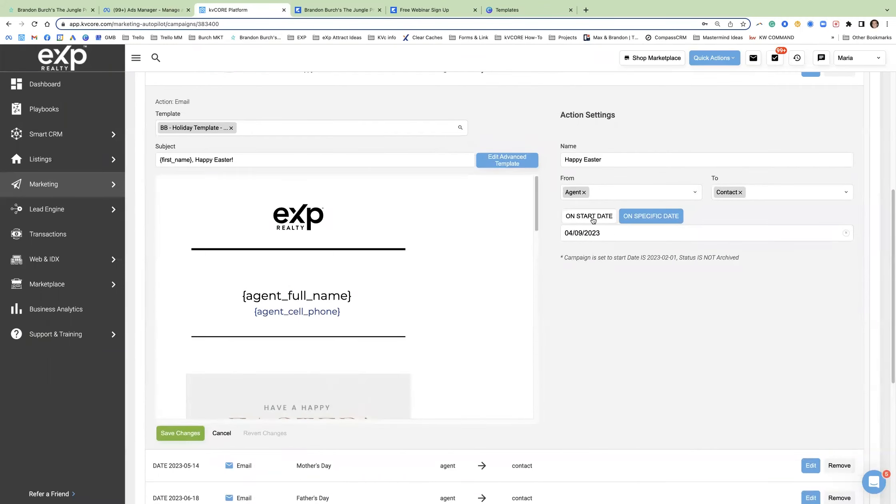
scroll(301, 281, "down", 5)
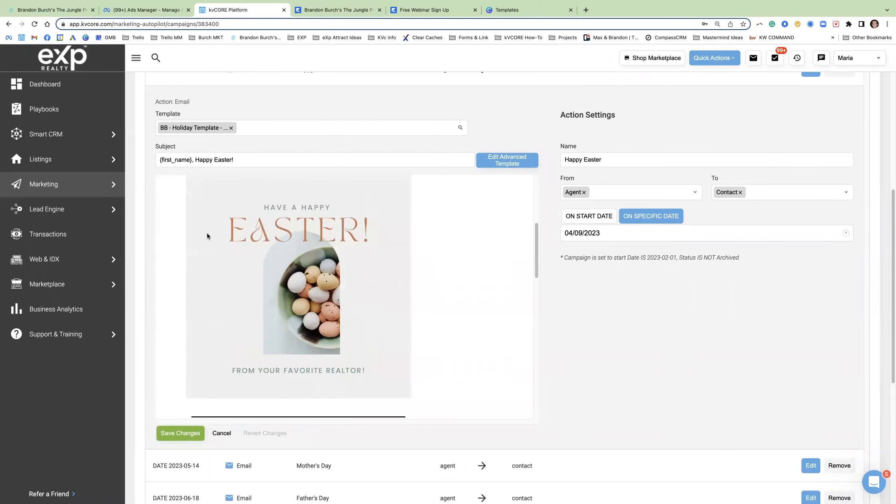
scroll(212, 238, "down", 4)
Look over the remaining dated email actions in the campaign, from Mother's Day through New Year.
scroll(217, 352, "down", 7)
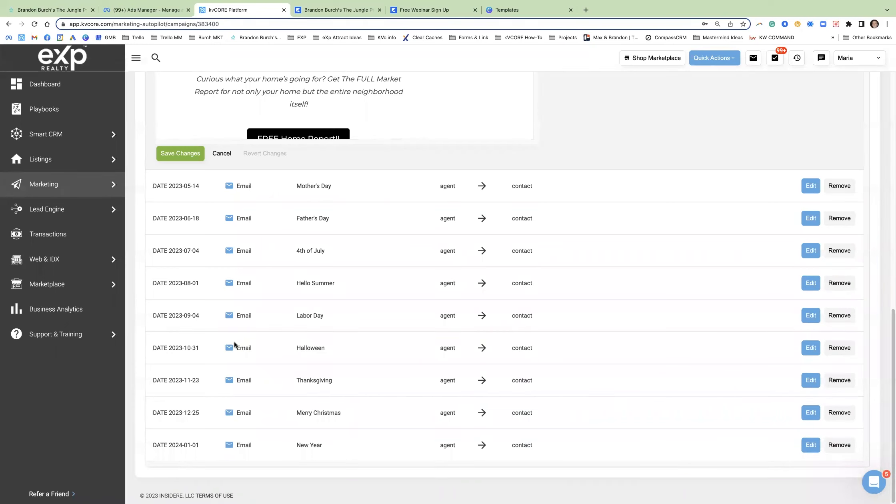
scroll(259, 341, "up", 4)
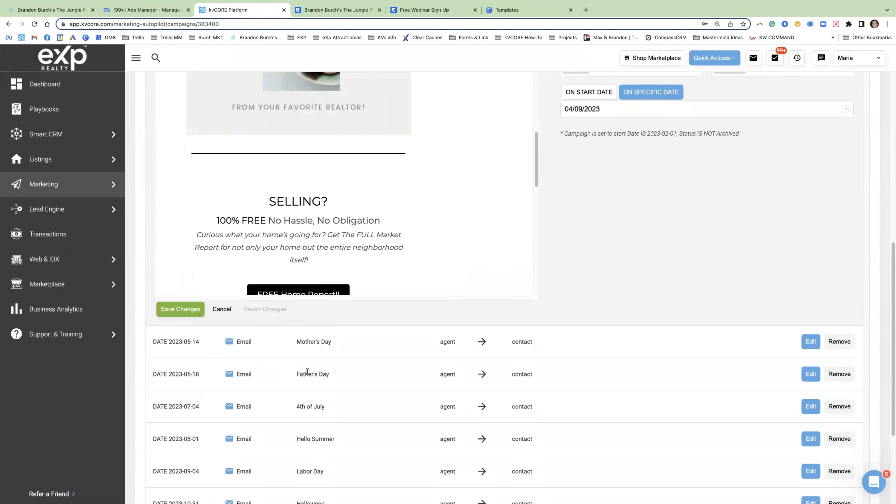
scroll(335, 384, "down", 4)
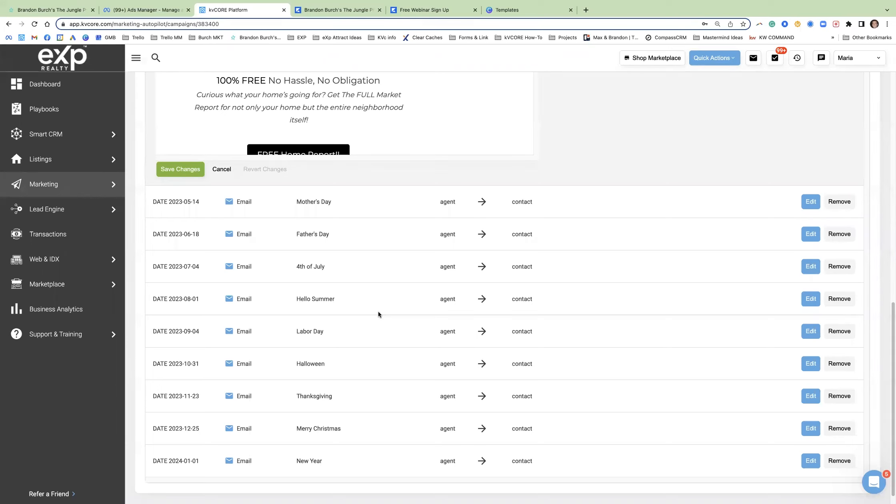
Switch to Canva, close the Valentine's template preview and search the templates for "national dog day".
left_click(523, 9)
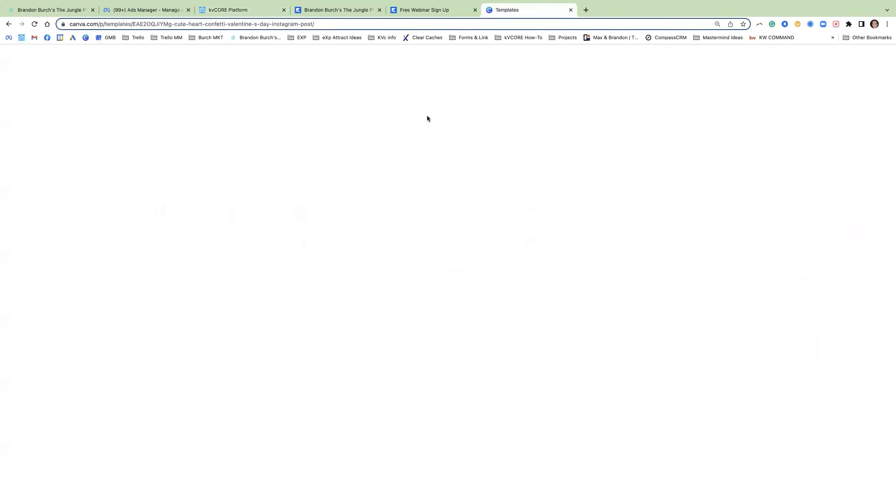
left_click(754, 58)
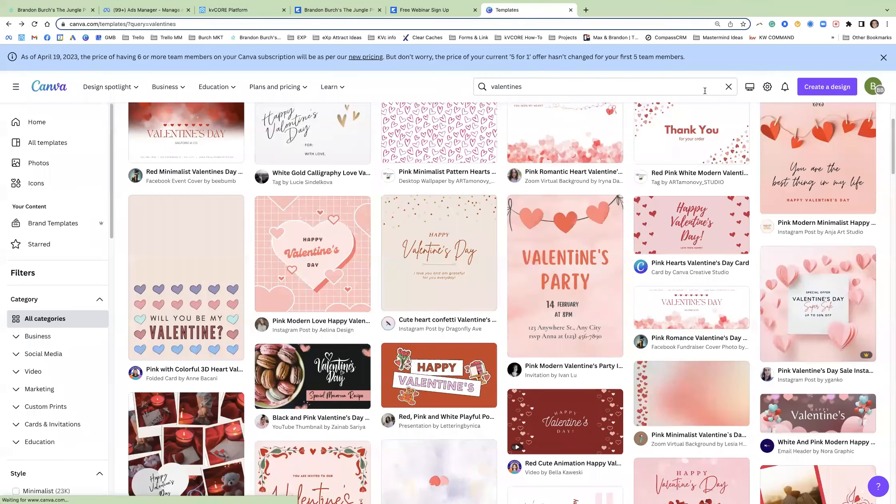
left_click(529, 86)
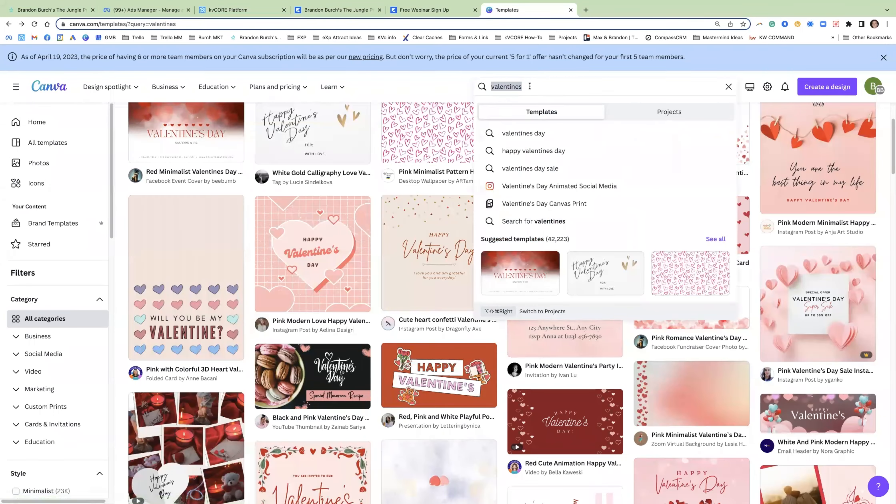
type("national dog day")
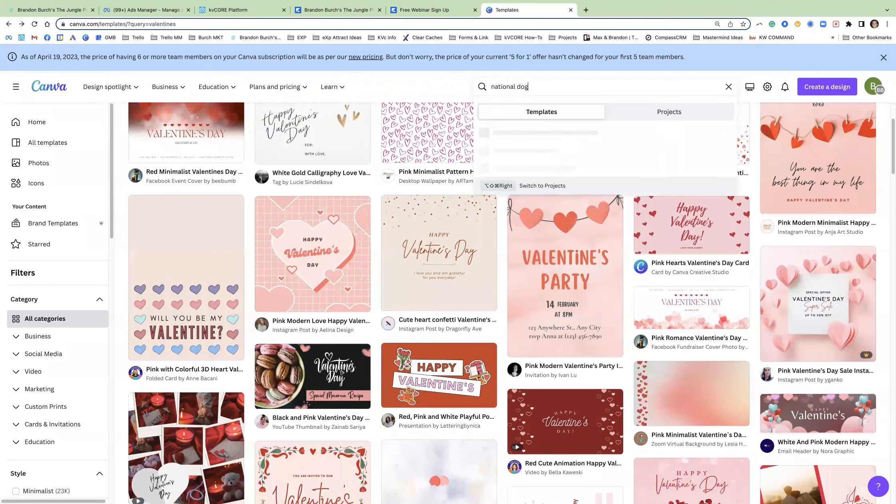
key("Return")
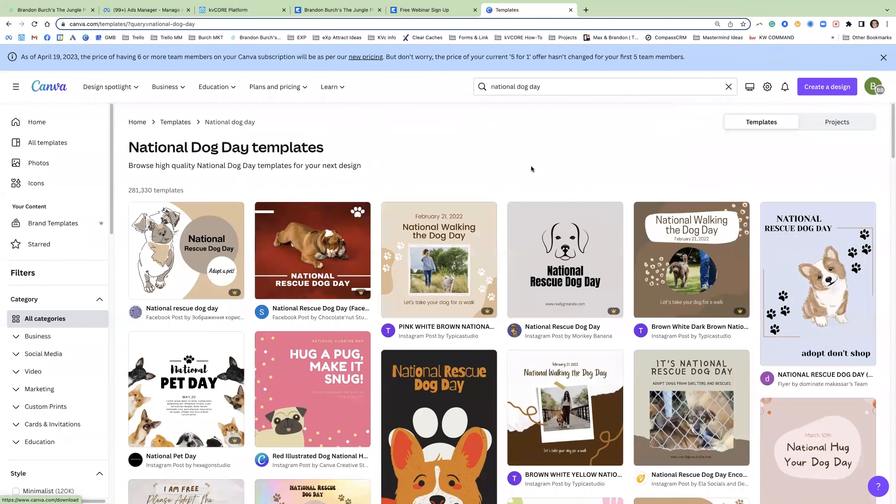
Search Google in a new browser tab for "national dog day when is it", highlight the holiday's date and switch back to kvCORE.
left_click(586, 10)
type("nat")
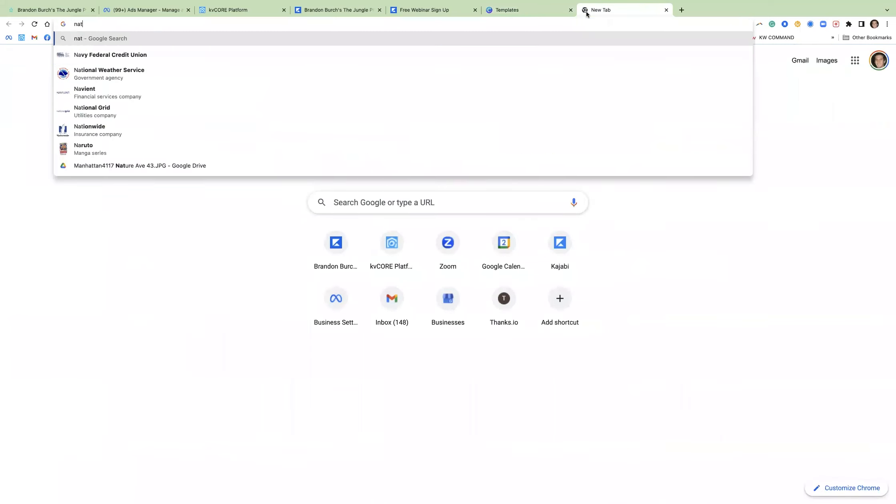
type("ional dog")
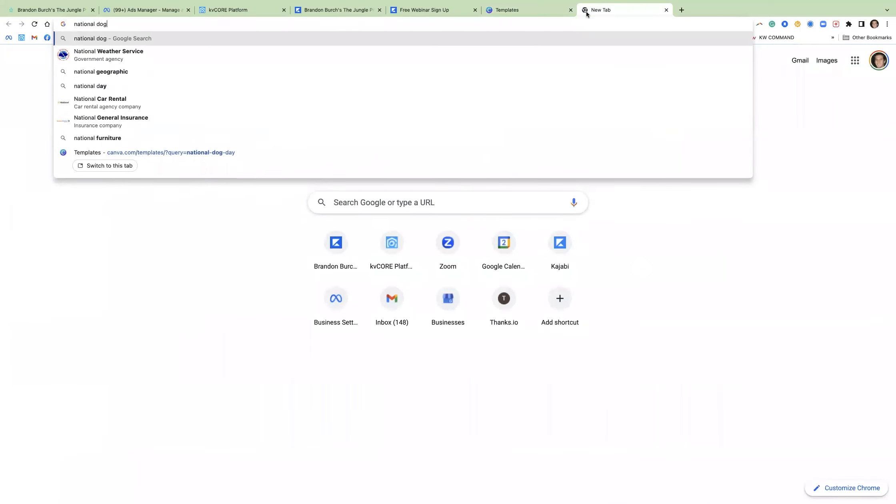
type(" day when is it")
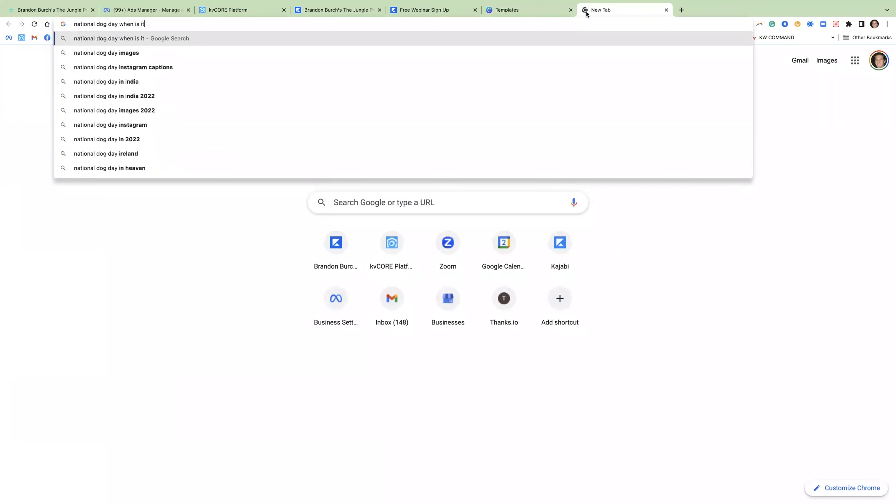
key("Return")
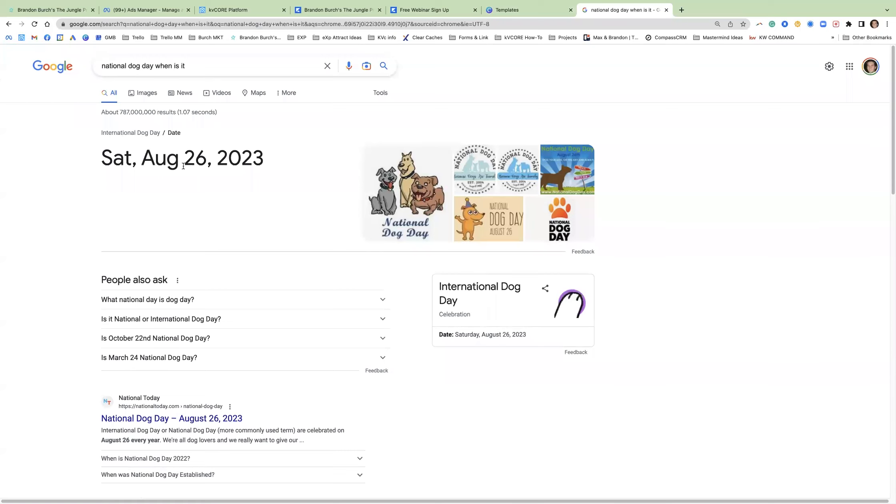
left_click_drag(143, 163, 210, 158)
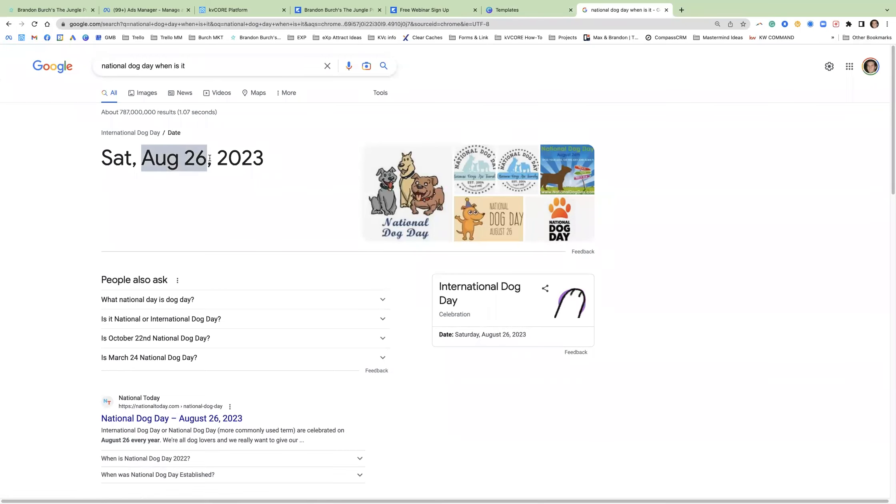
left_click(232, 12)
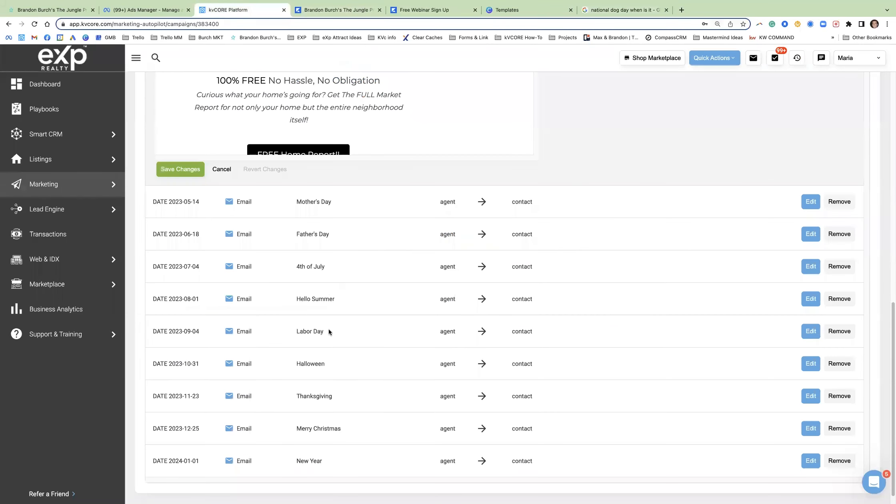
Open the Hello Summer email action for editing and review its subject, specific send date and holiday image.
left_click_drag(350, 302, 304, 297)
left_click(812, 301)
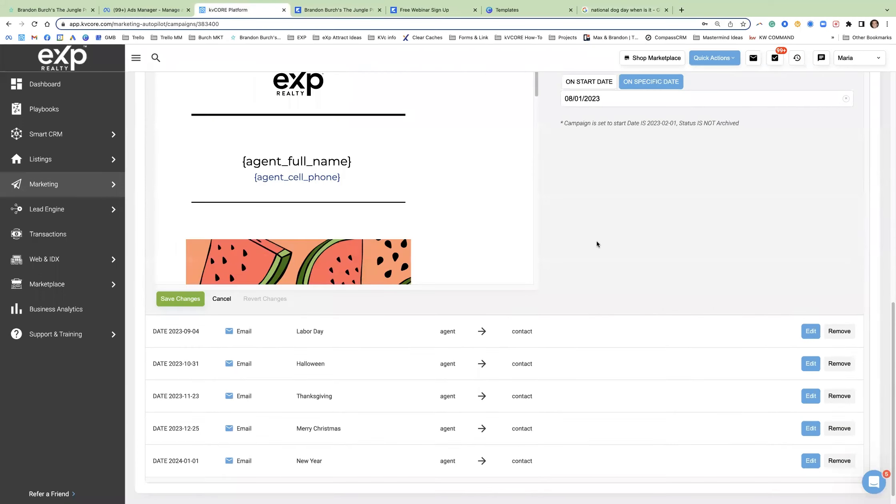
scroll(487, 240, "up", 2)
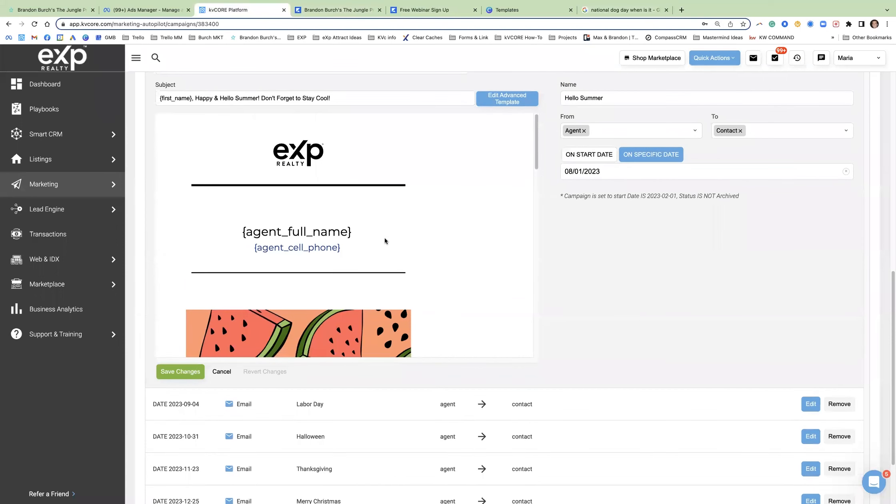
scroll(384, 237, "down", 3)
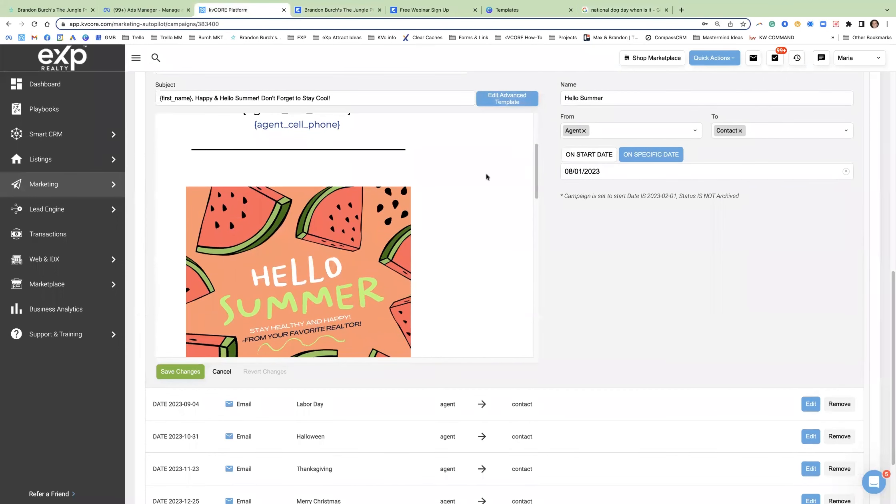
scroll(340, 260, "down", 3)
scroll(332, 239, "up", 1)
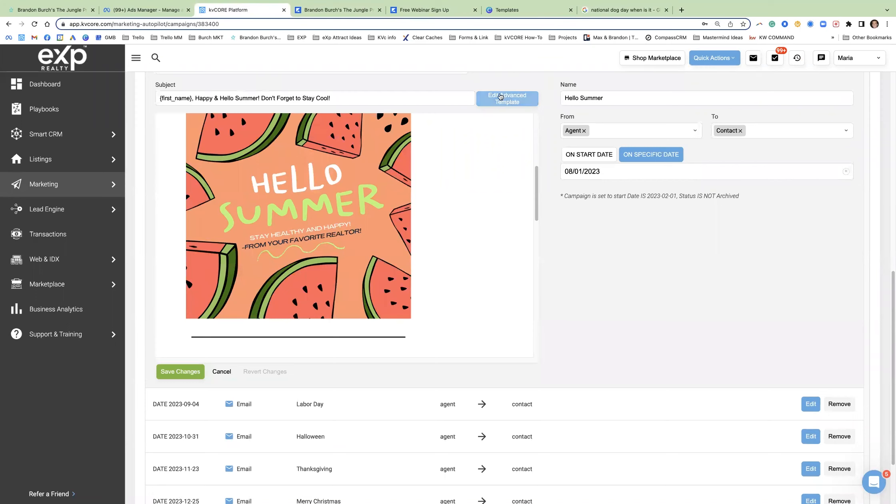
Open the Hello Summer email in the advanced template editor and look over its logo, agent details and image.
left_click(514, 99)
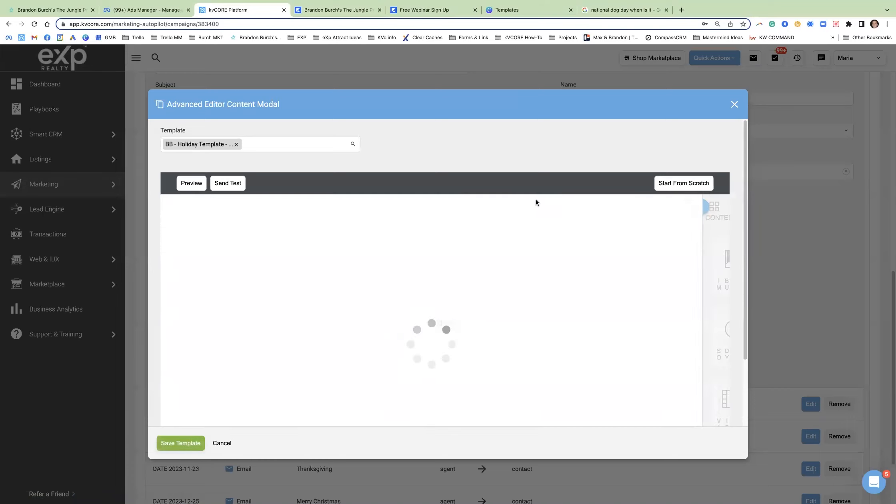
scroll(580, 187, "down", 1)
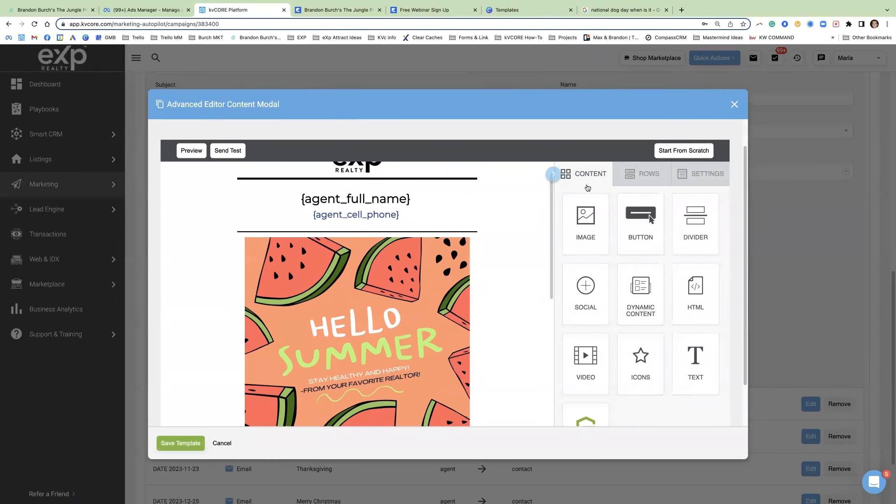
scroll(416, 212, "up", 1)
scroll(383, 182, "down", 2)
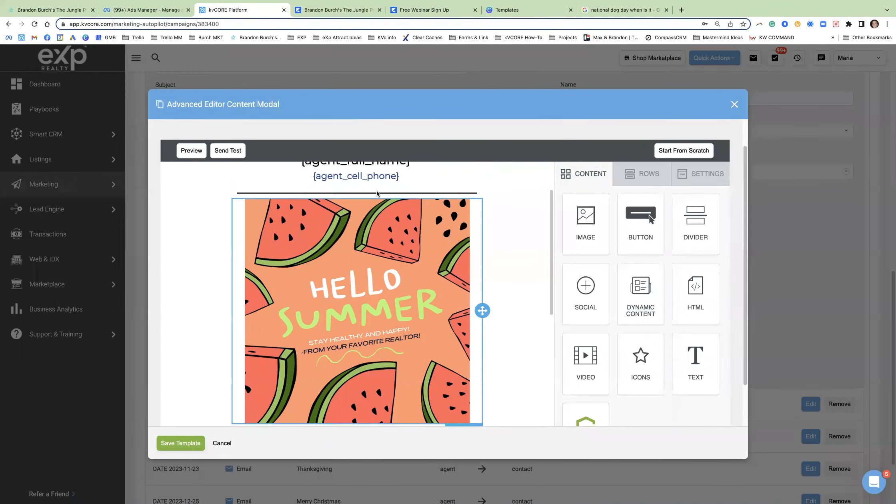
scroll(382, 184, "up", 2)
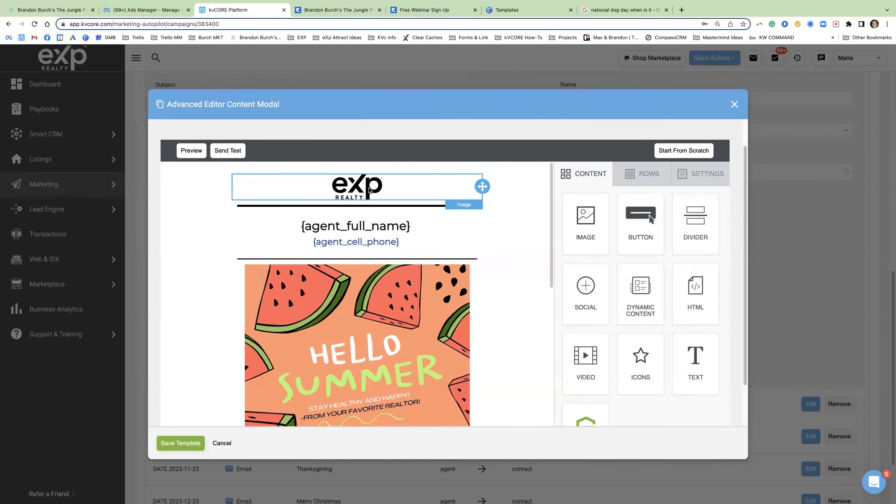
Select the eXp Realty logo, look at the file manager for replacing it and close the file manager without choosing an image.
left_click(360, 189)
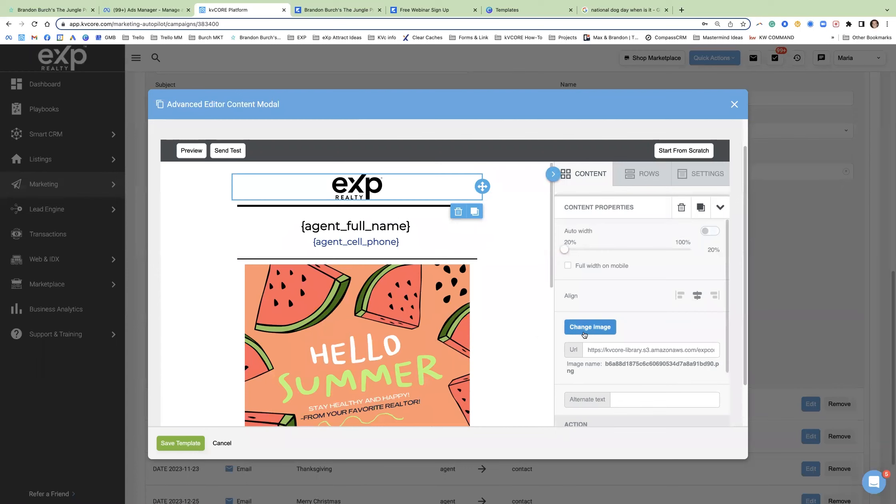
left_click(585, 335)
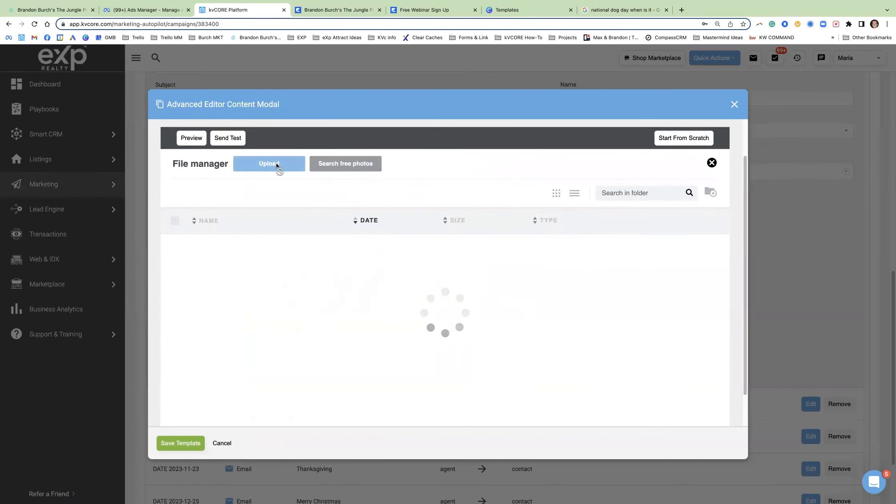
left_click(711, 163)
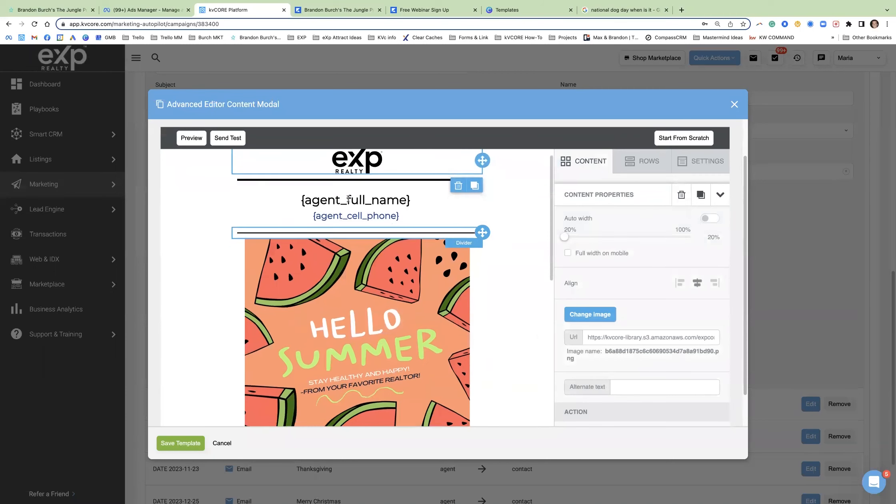
Highlight the agent name and cell phone placeholders, look over the template body and select the Hello Summer image.
left_click(348, 198)
left_click_drag(303, 199, 395, 220)
scroll(393, 221, "down", 3)
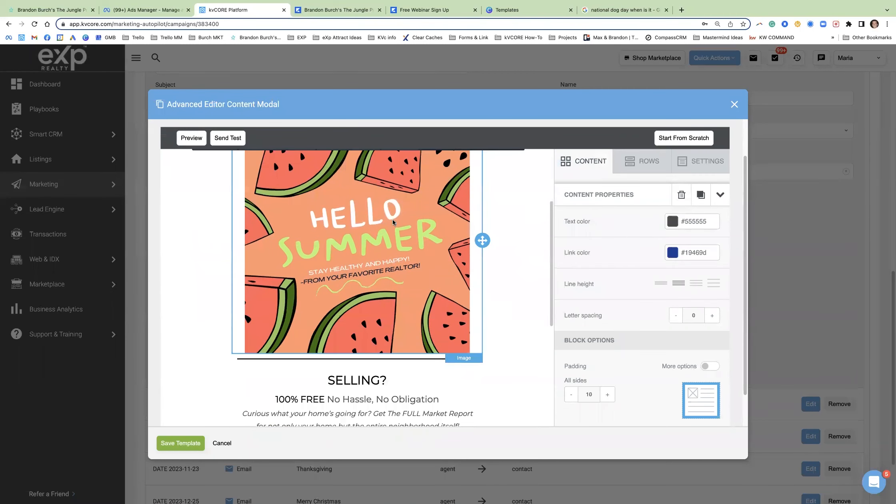
scroll(403, 254, "up", 1)
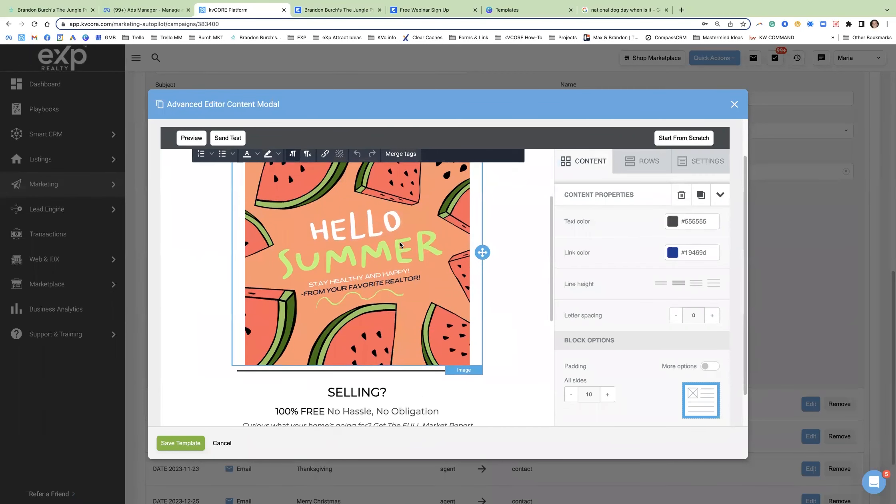
scroll(407, 250, "up", 3)
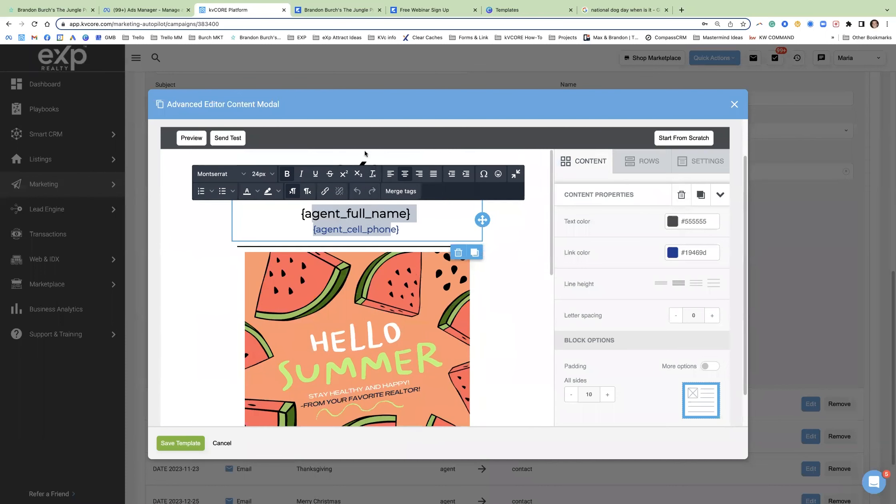
left_click(375, 255)
scroll(360, 268, "down", 1)
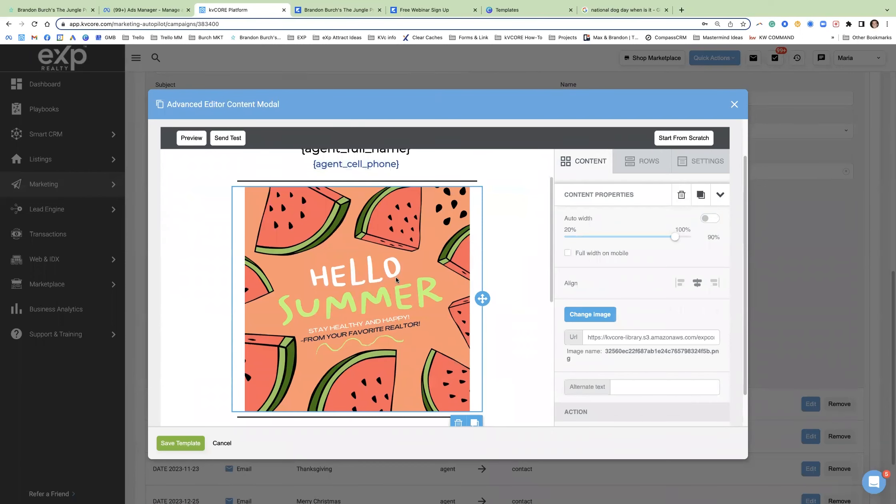
Switch to Canva and preview several of the National Dog Day templates, closing each preview.
left_click(516, 10)
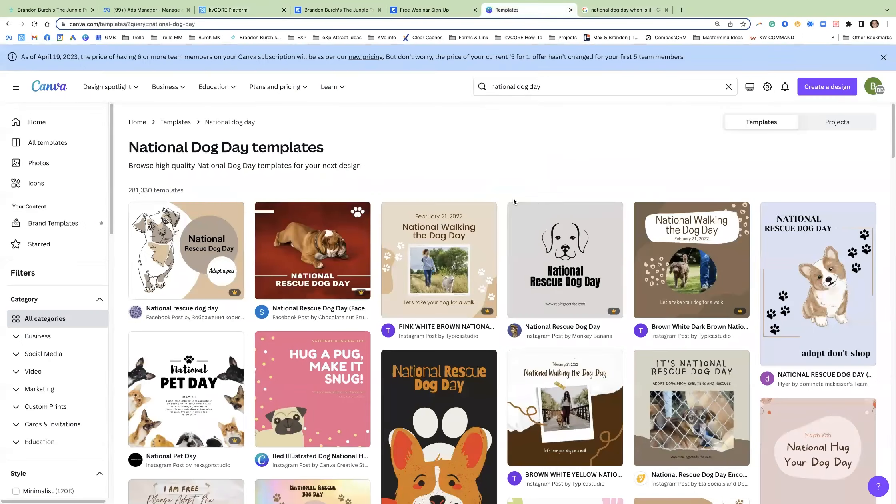
left_click(460, 256)
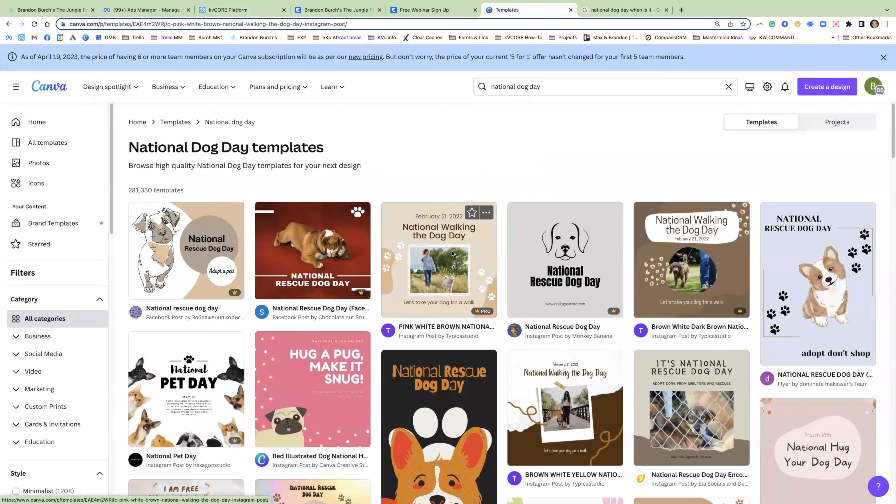
left_click(759, 58)
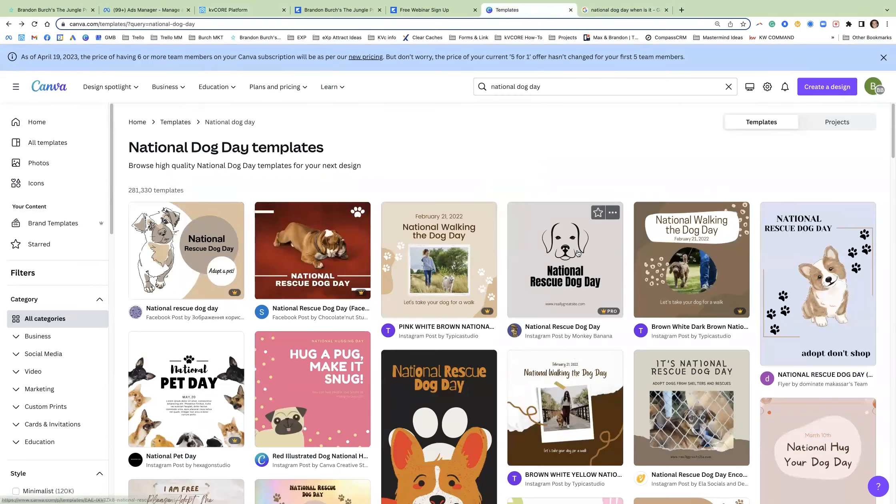
left_click(586, 234)
left_click(758, 59)
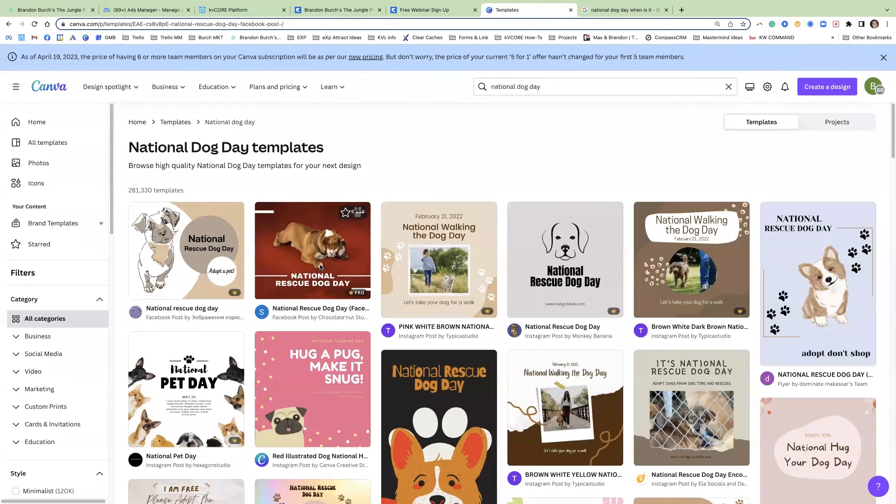
left_click(320, 264)
left_click(758, 59)
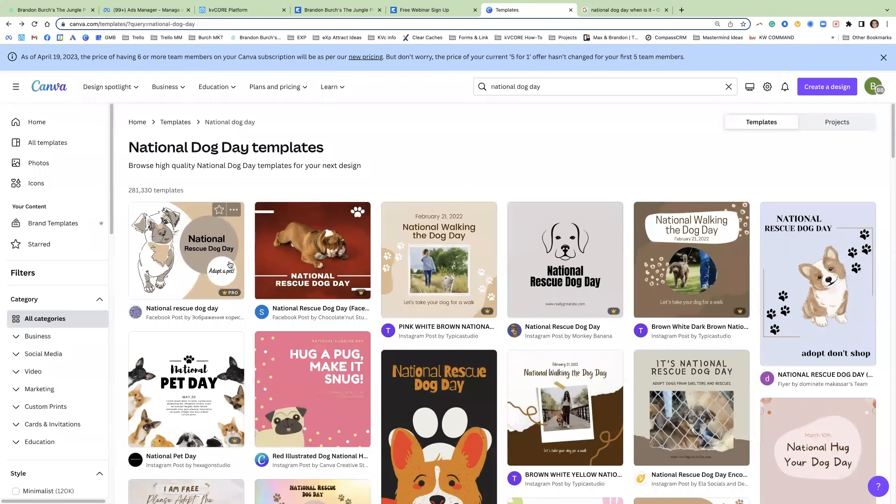
Open the National Pet Day template for customization and select its date text for editing.
left_click(206, 380)
left_click(612, 142)
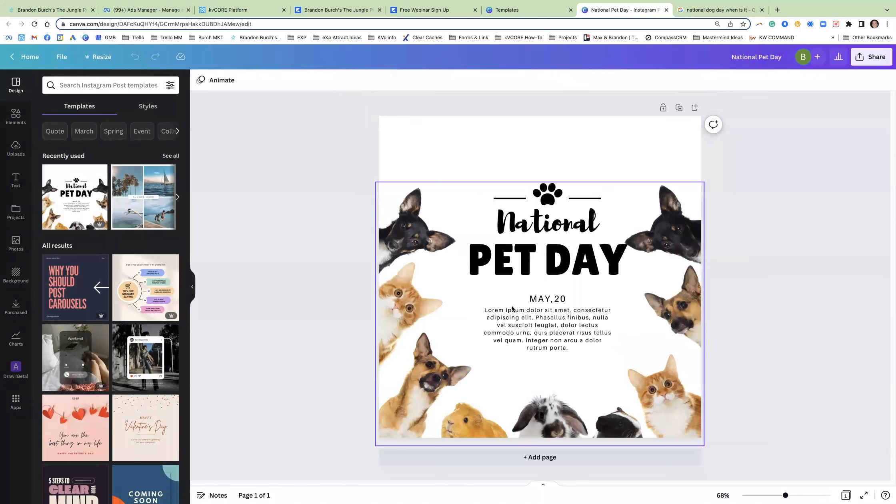
left_click(540, 301)
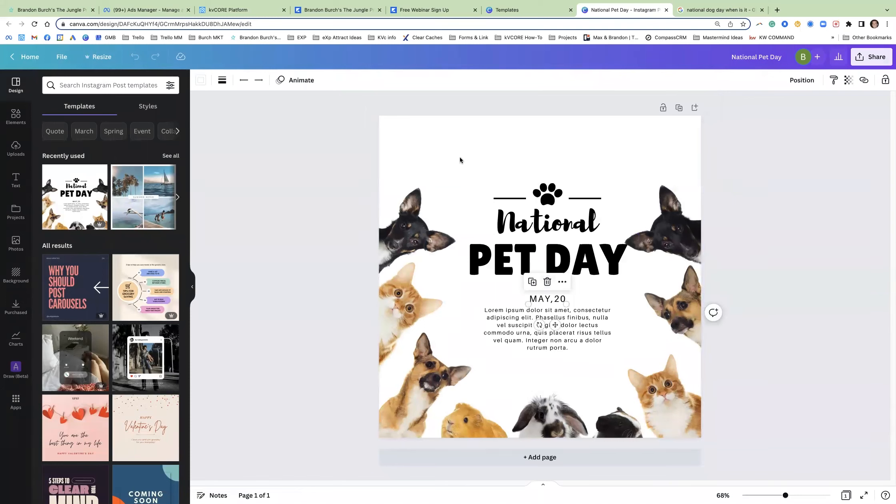
double_click(540, 300)
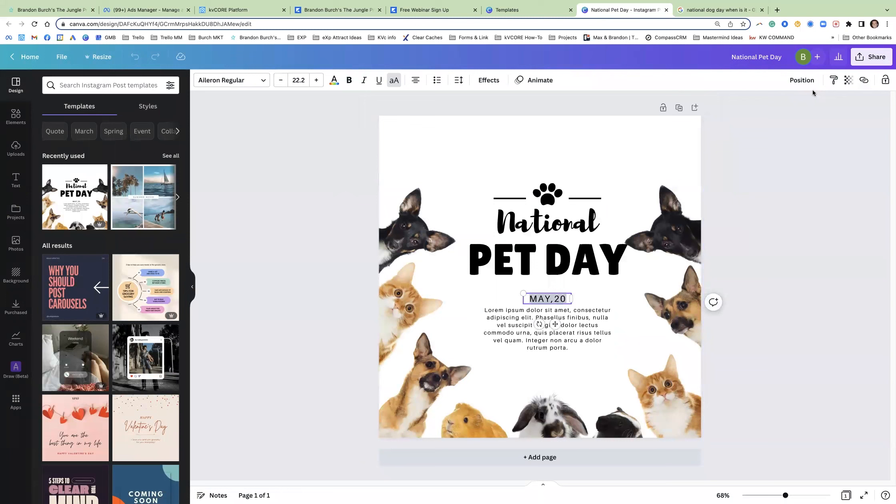
Download the National Pet Day design as a PNG.
left_click(865, 56)
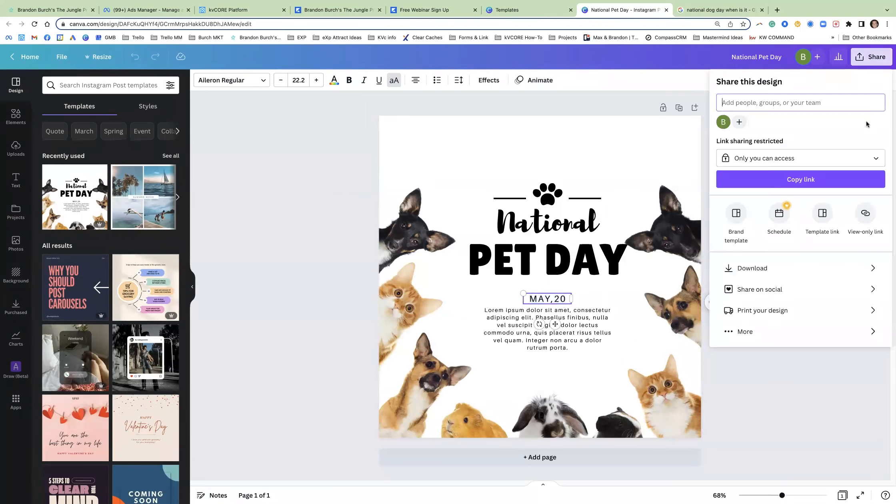
left_click(785, 270)
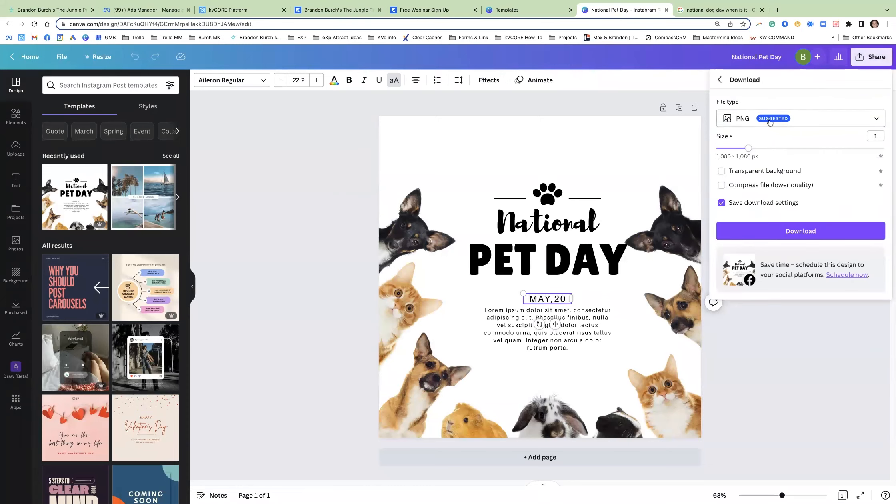
left_click(772, 234)
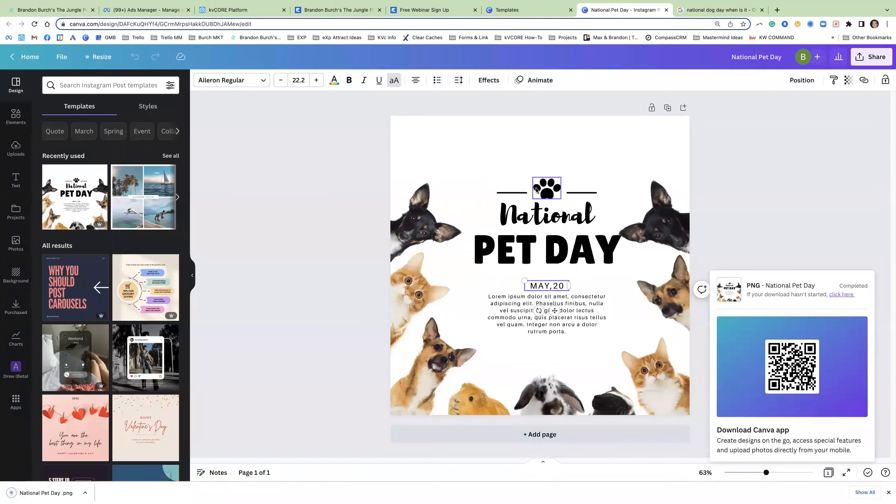
Switch back to kvCORE and replace the Hello Summer image with the National Pet Day PNG uploaded from the Downloads folder.
left_click(228, 9)
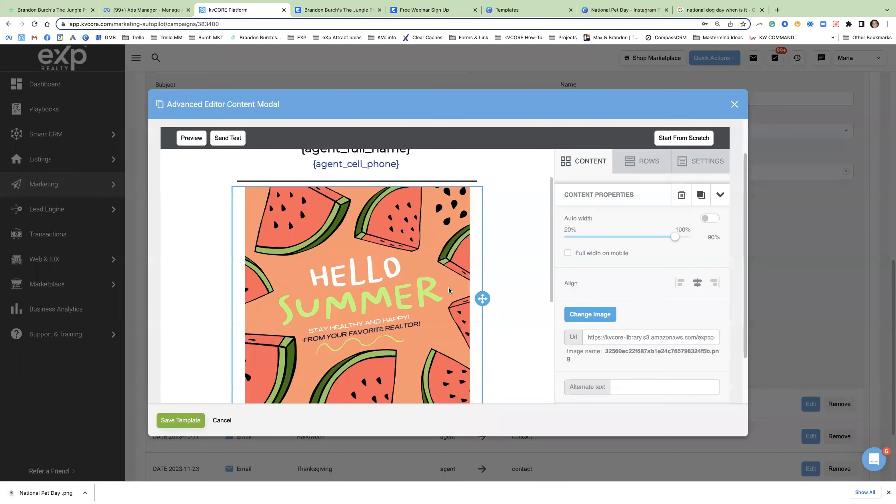
scroll(421, 290, "down", 1)
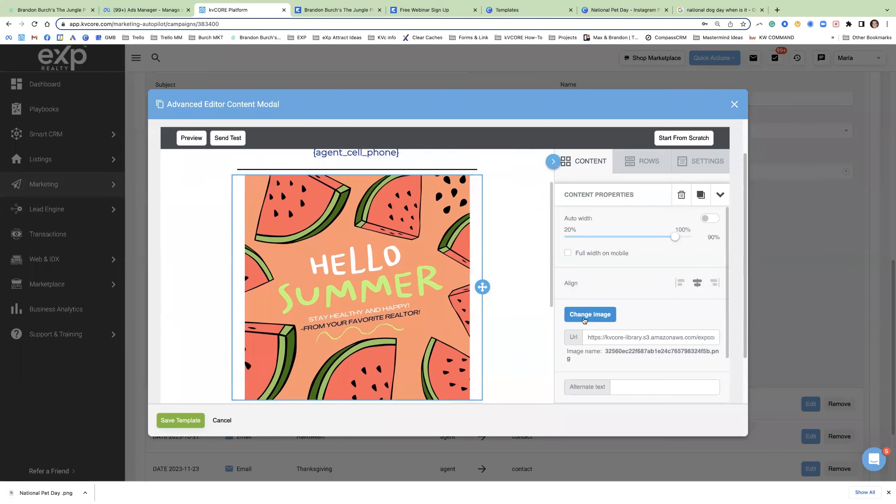
left_click(584, 319)
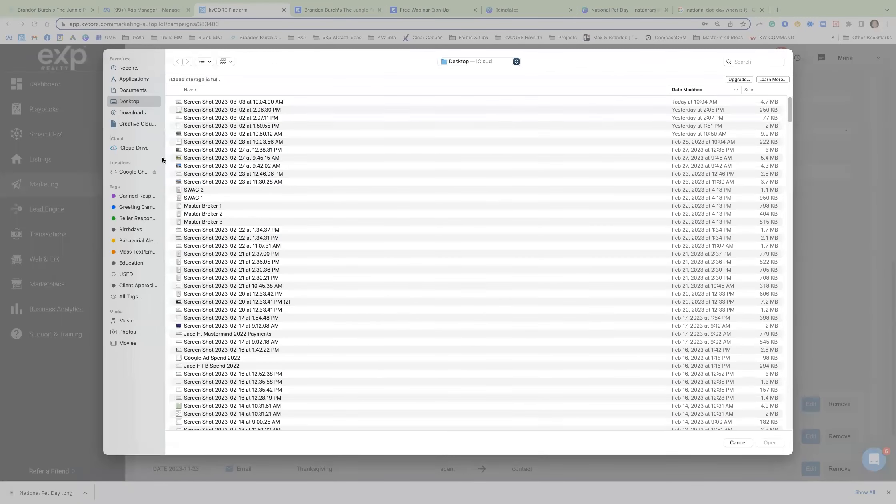
left_click(132, 113)
double_click(209, 92)
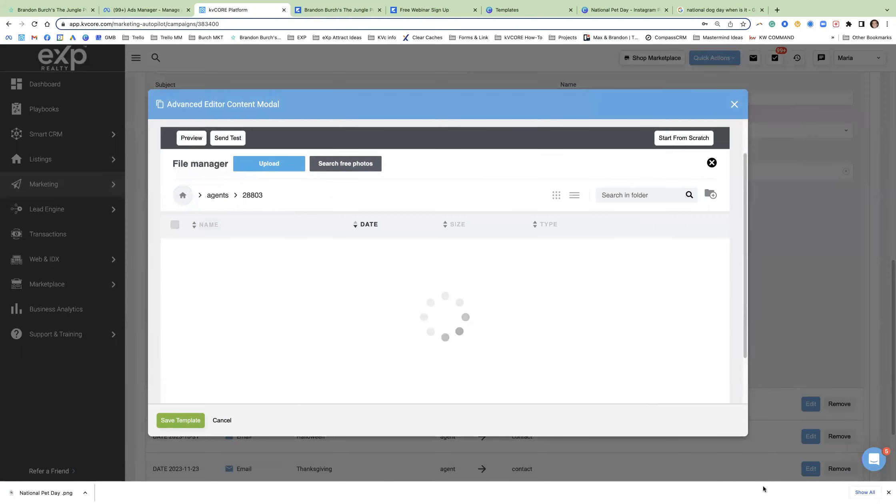
left_click(887, 494)
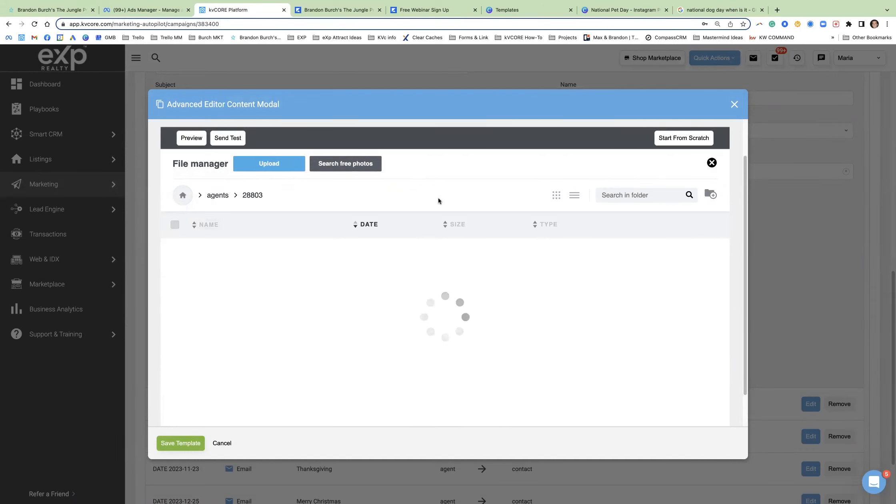
scroll(420, 232, "down", 1)
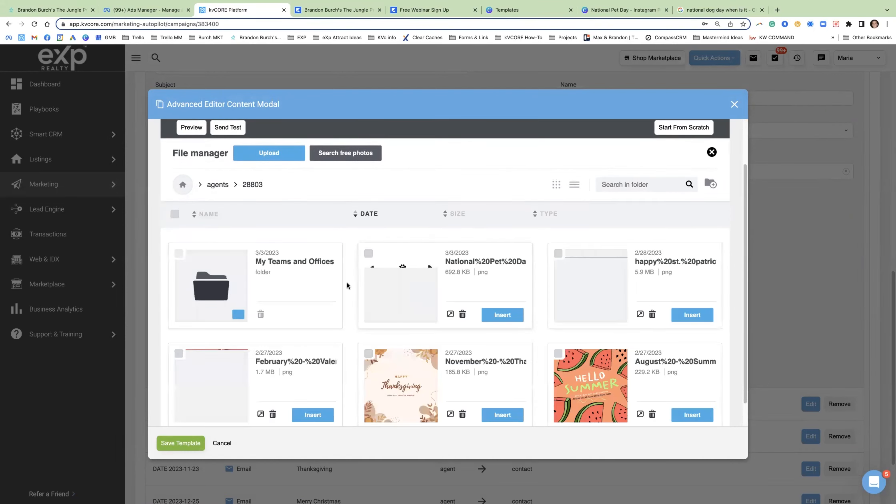
left_click(491, 317)
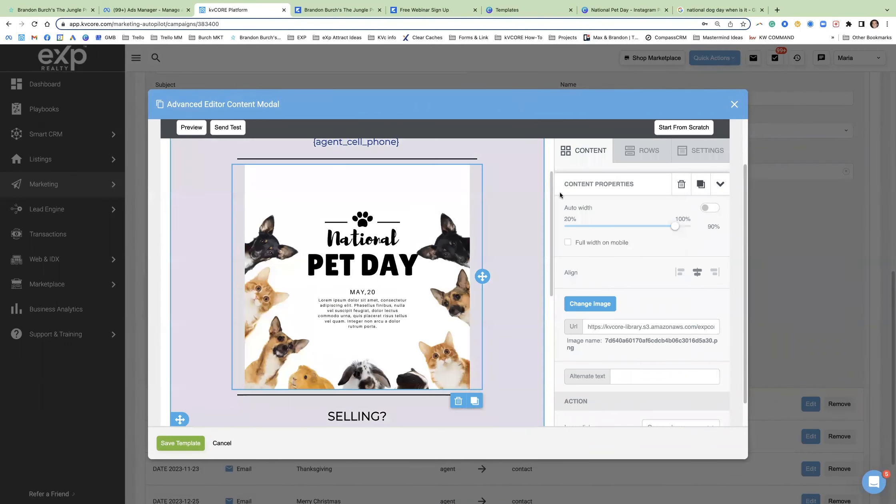
Add a text block directly below the National Pet Day image and replace its placeholder with "fwfwef".
left_click(587, 152)
left_click_drag(687, 323, 348, 398)
triple_click(341, 403)
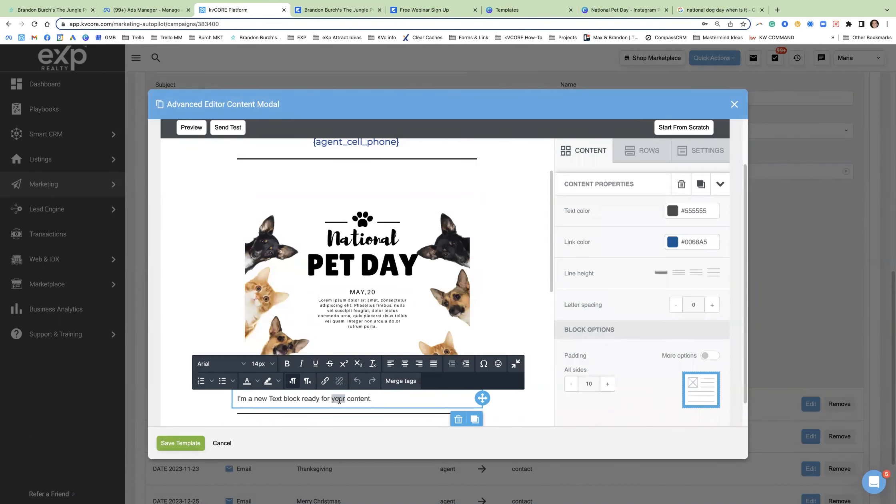
type("fwfwefwe")
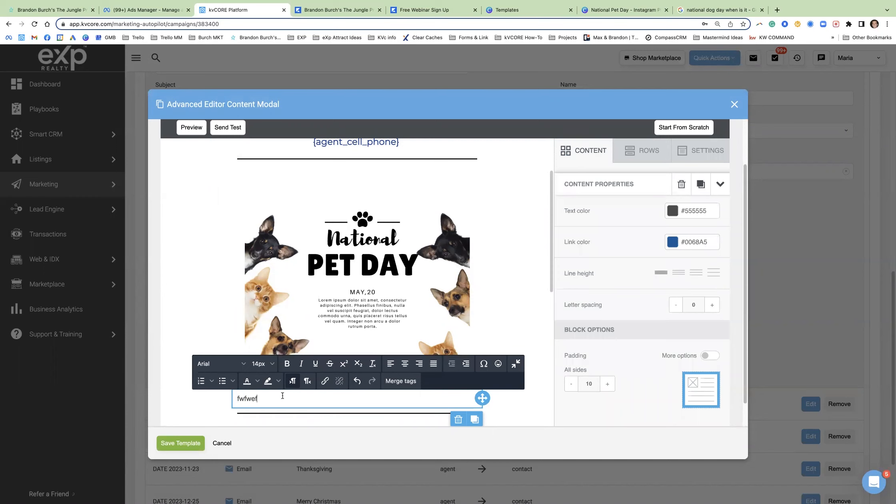
Delete the text block below the National Pet Day image and save the template.
left_click(459, 419)
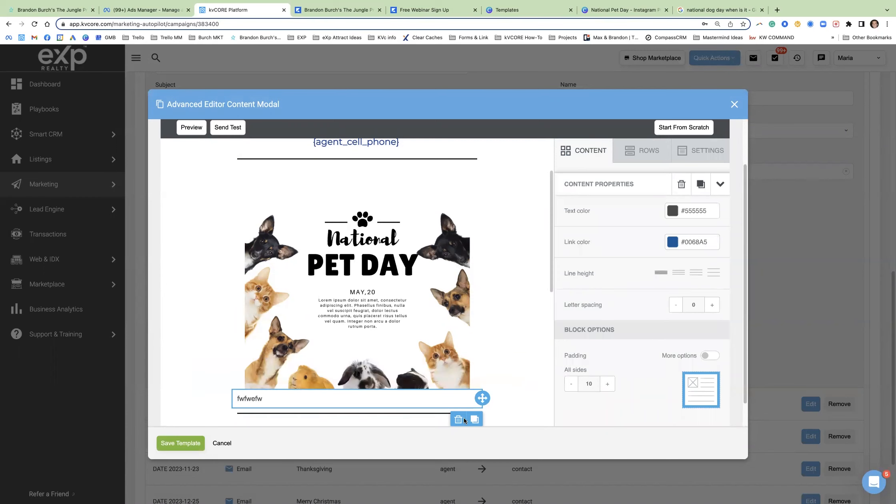
left_click(485, 338)
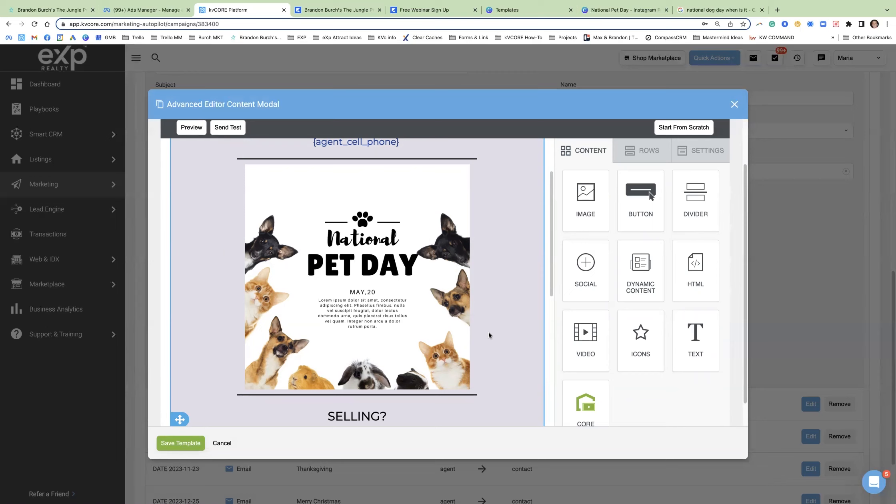
scroll(460, 345, "down", 1)
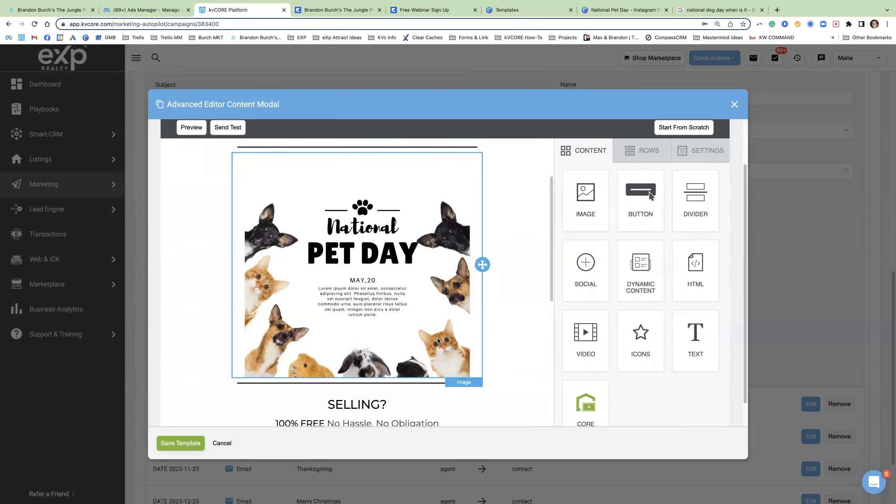
scroll(437, 340, "up", 5)
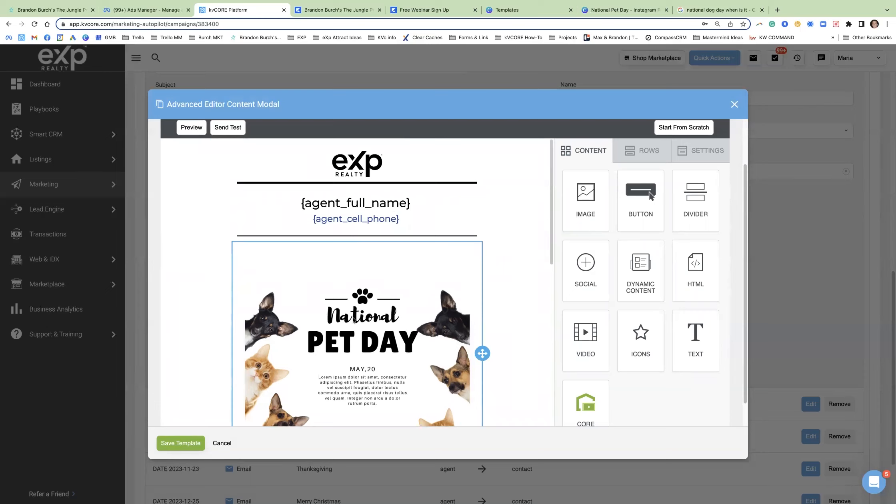
scroll(357, 324, "down", 2)
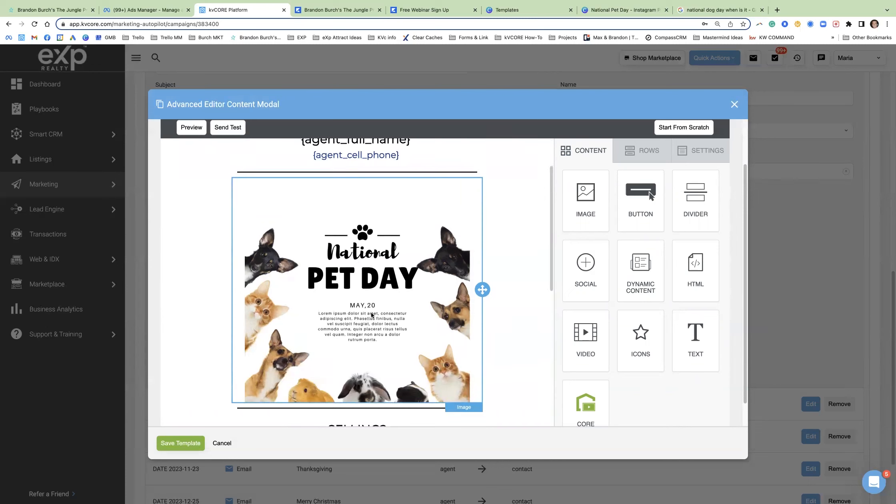
left_click(186, 446)
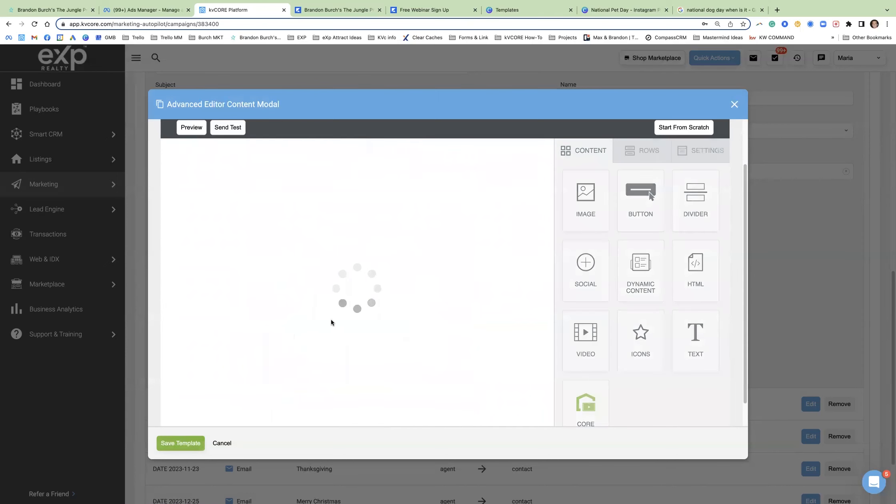
Change the email subject to "{first_name}, Happy National Pet Day!".
scroll(646, 336, "up", 4)
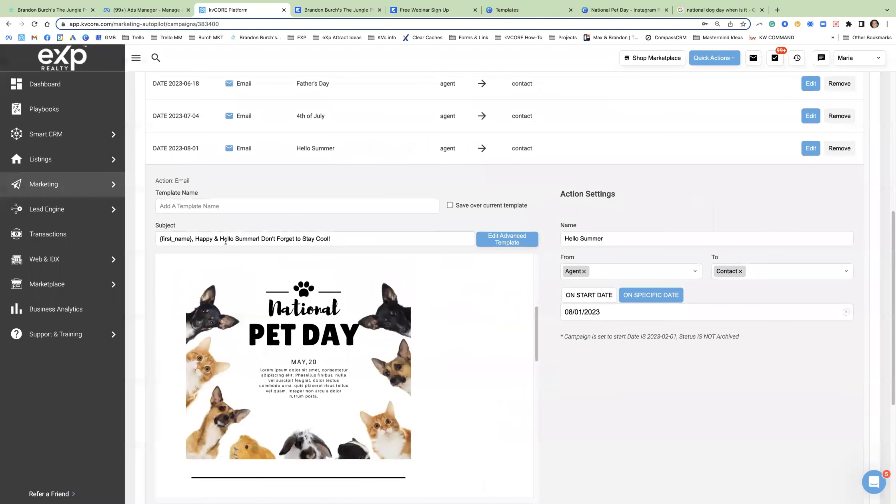
left_click_drag(354, 237, 195, 238)
type("Happy")
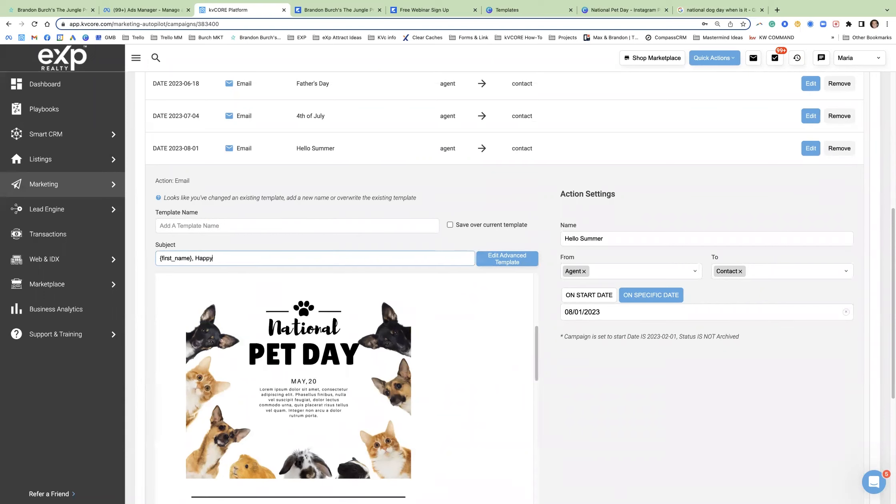
type(" National Pet Day!")
Name the template "BB - Holiday Template - Pet Day" and leave saving over the current template off.
left_click(450, 225)
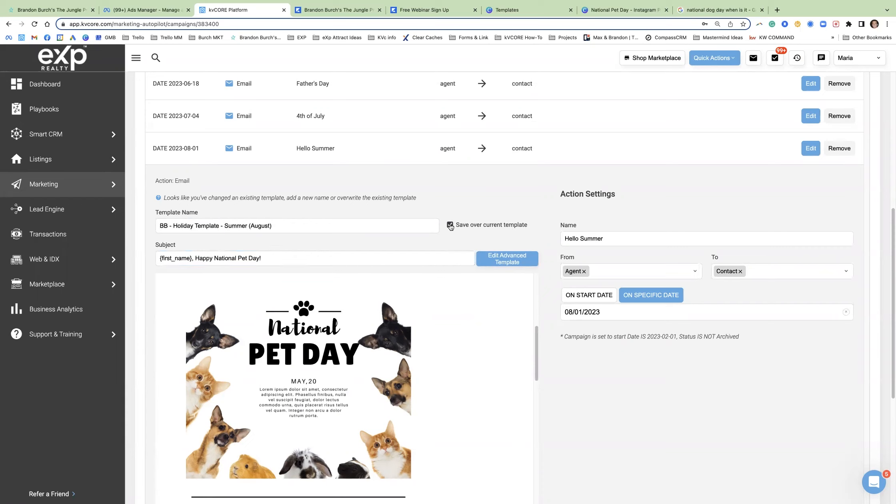
left_click(450, 225)
left_click_drag(280, 226, 225, 228)
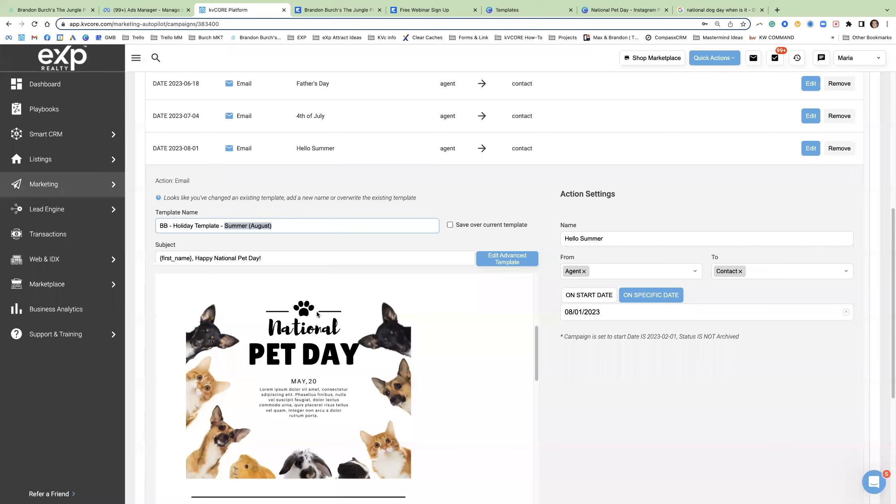
type("Pet Day")
Check the National Dog Day date in the Google results, return to kvCORE and set the email's specific date to 02/26/2023.
left_click(701, 12)
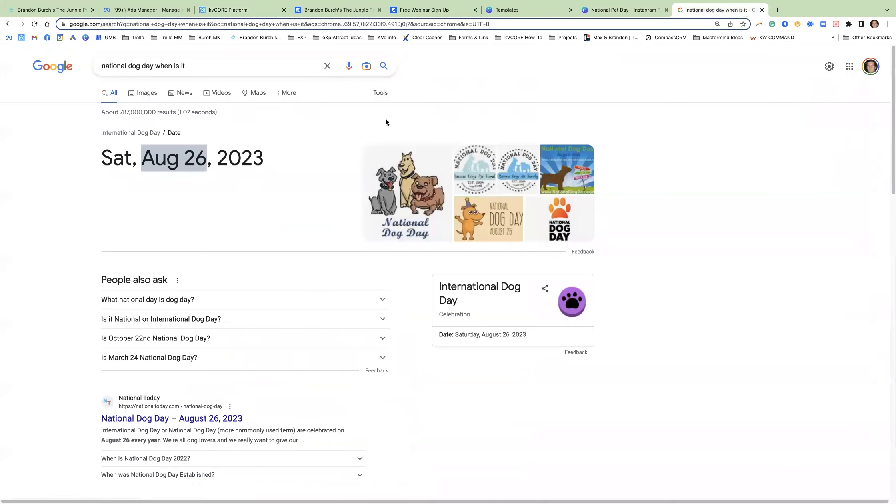
left_click(249, 12)
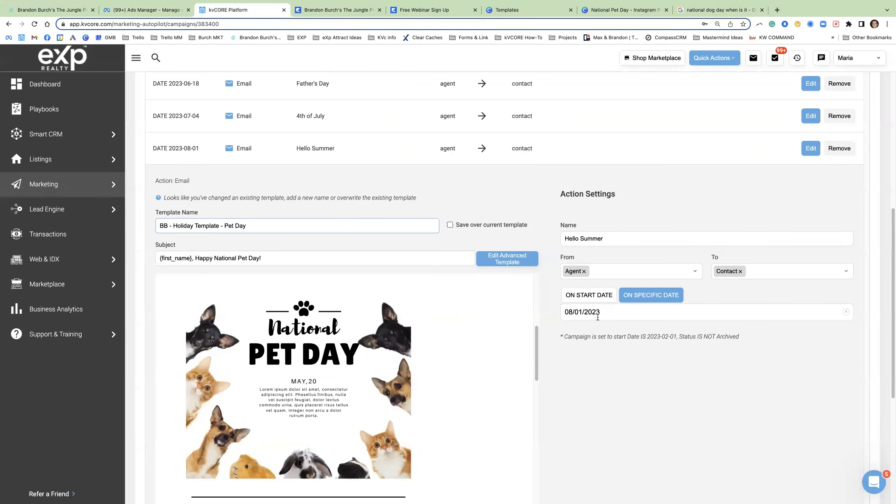
left_click(625, 313)
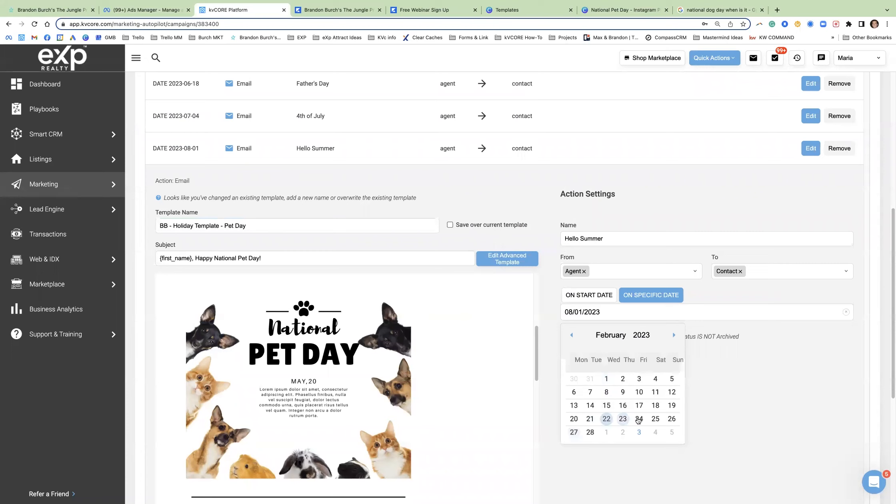
left_click(672, 419)
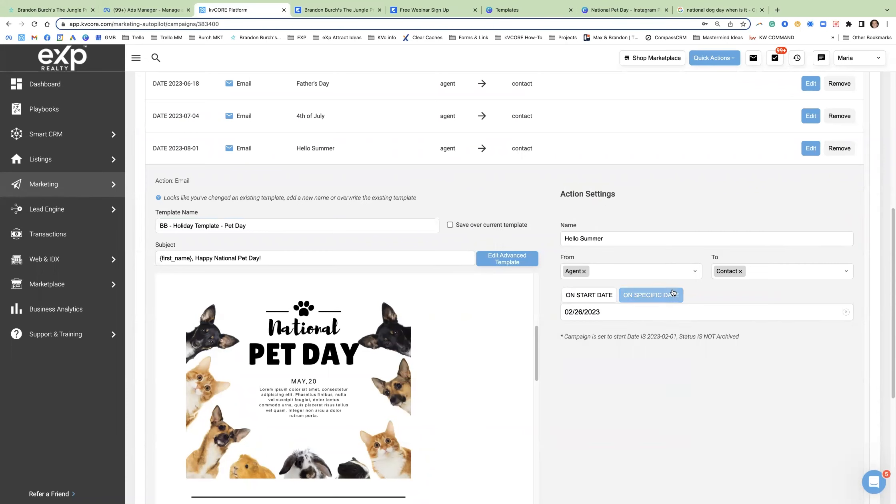
Rename the Hello Summer email action to "Pet Day" and save the changes.
triple_click(601, 237)
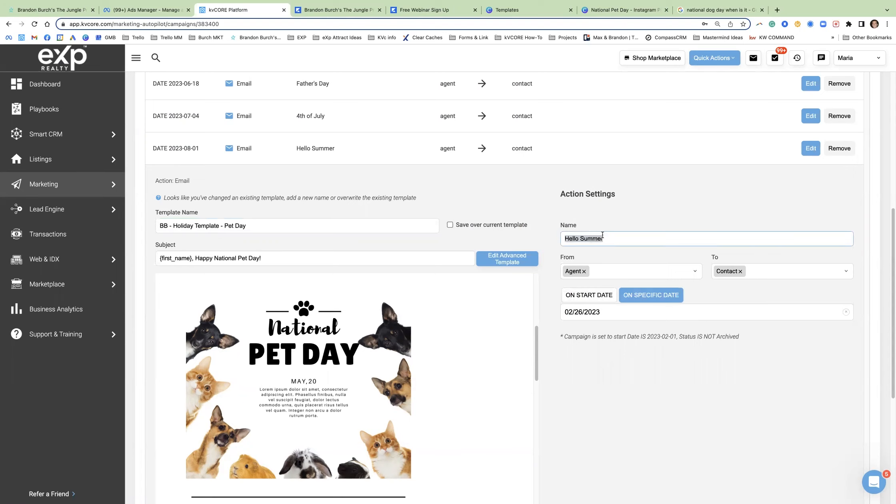
type("Pet Day")
scroll(620, 355, "down", 4)
left_click(184, 390)
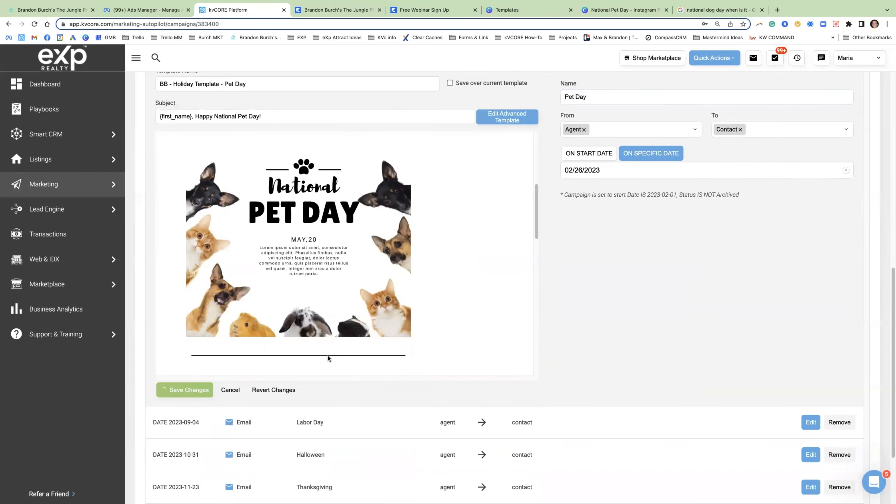
Review the campaign's email list, then reopen the Pet Day email and examine its name and subject.
left_click_drag(154, 259, 389, 305)
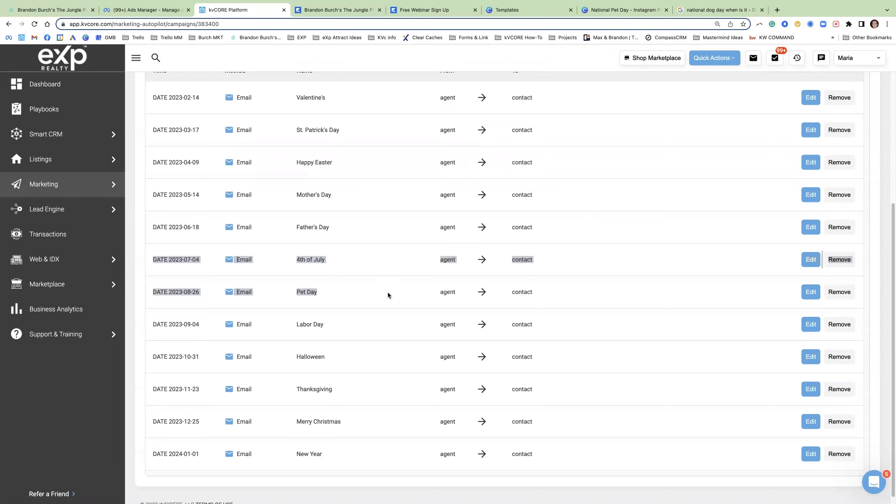
left_click(336, 295)
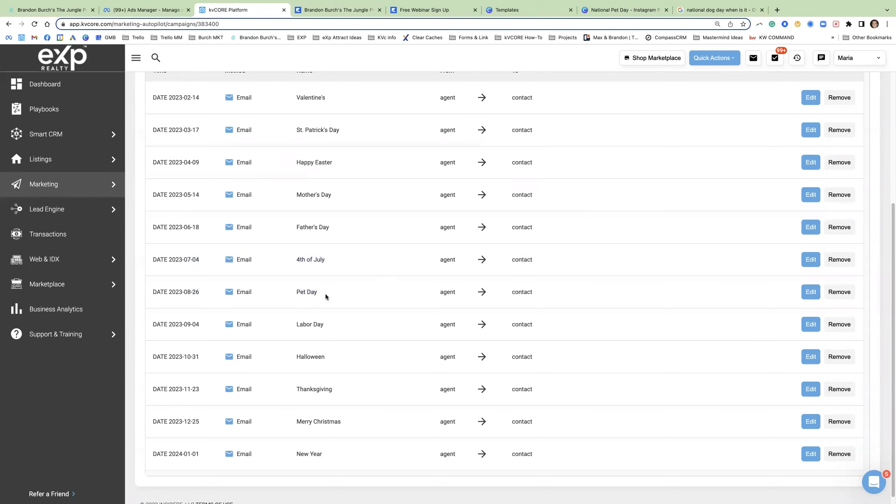
left_click(810, 292)
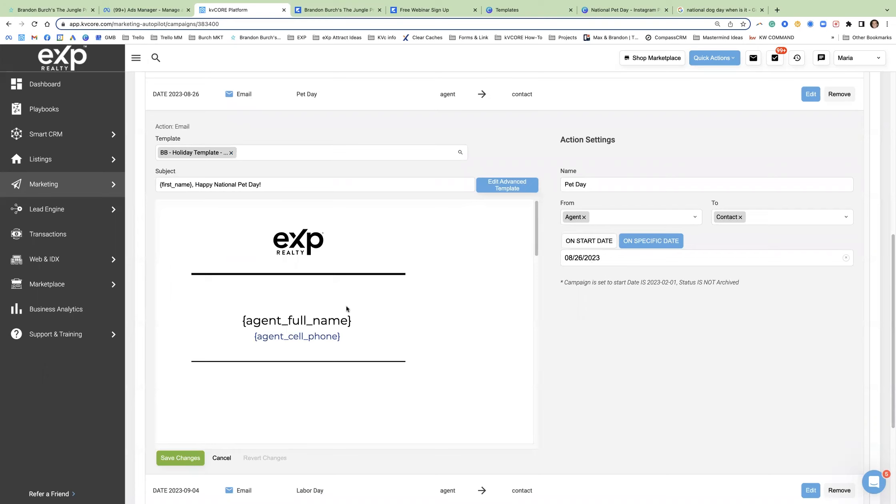
left_click(580, 189)
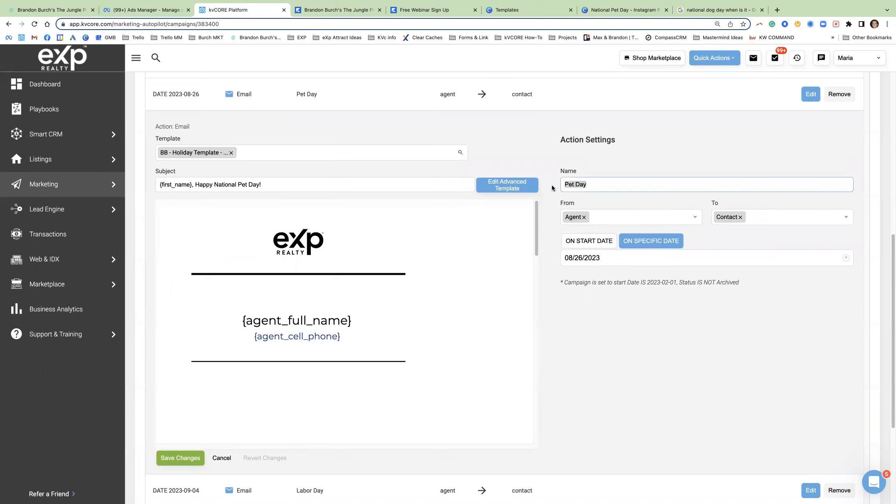
left_click_drag(263, 185, 215, 185)
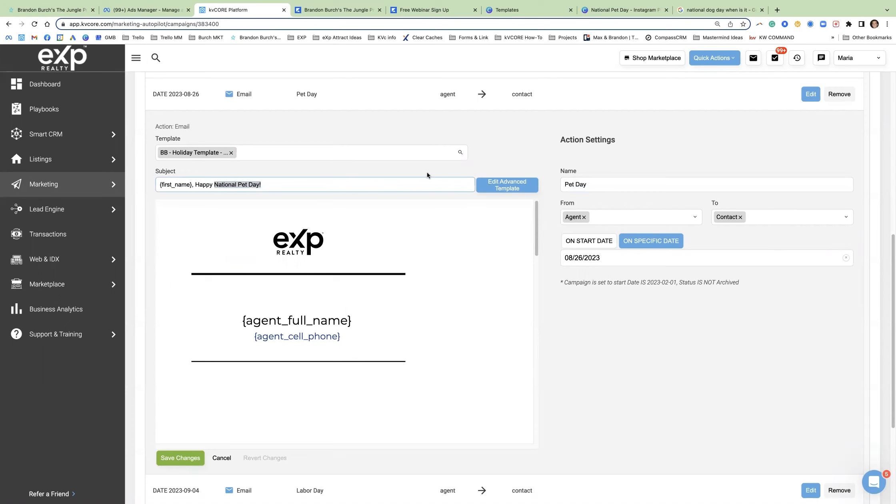
scroll(465, 173, "up", 7)
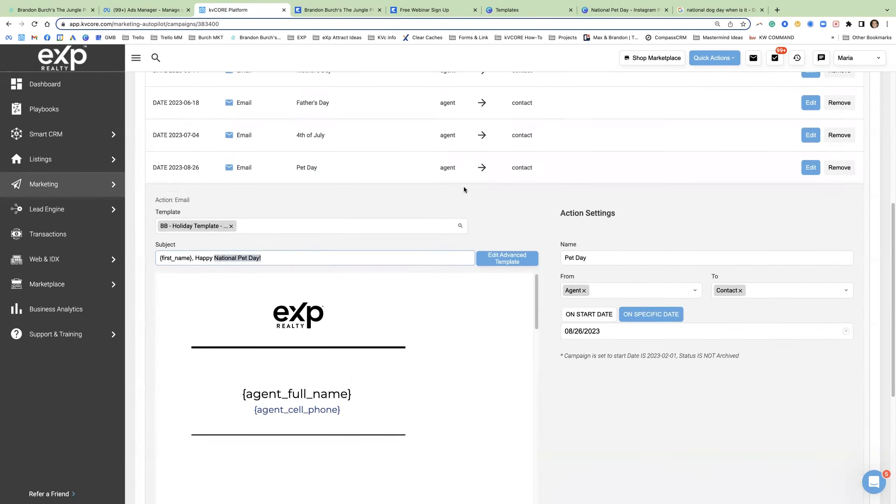